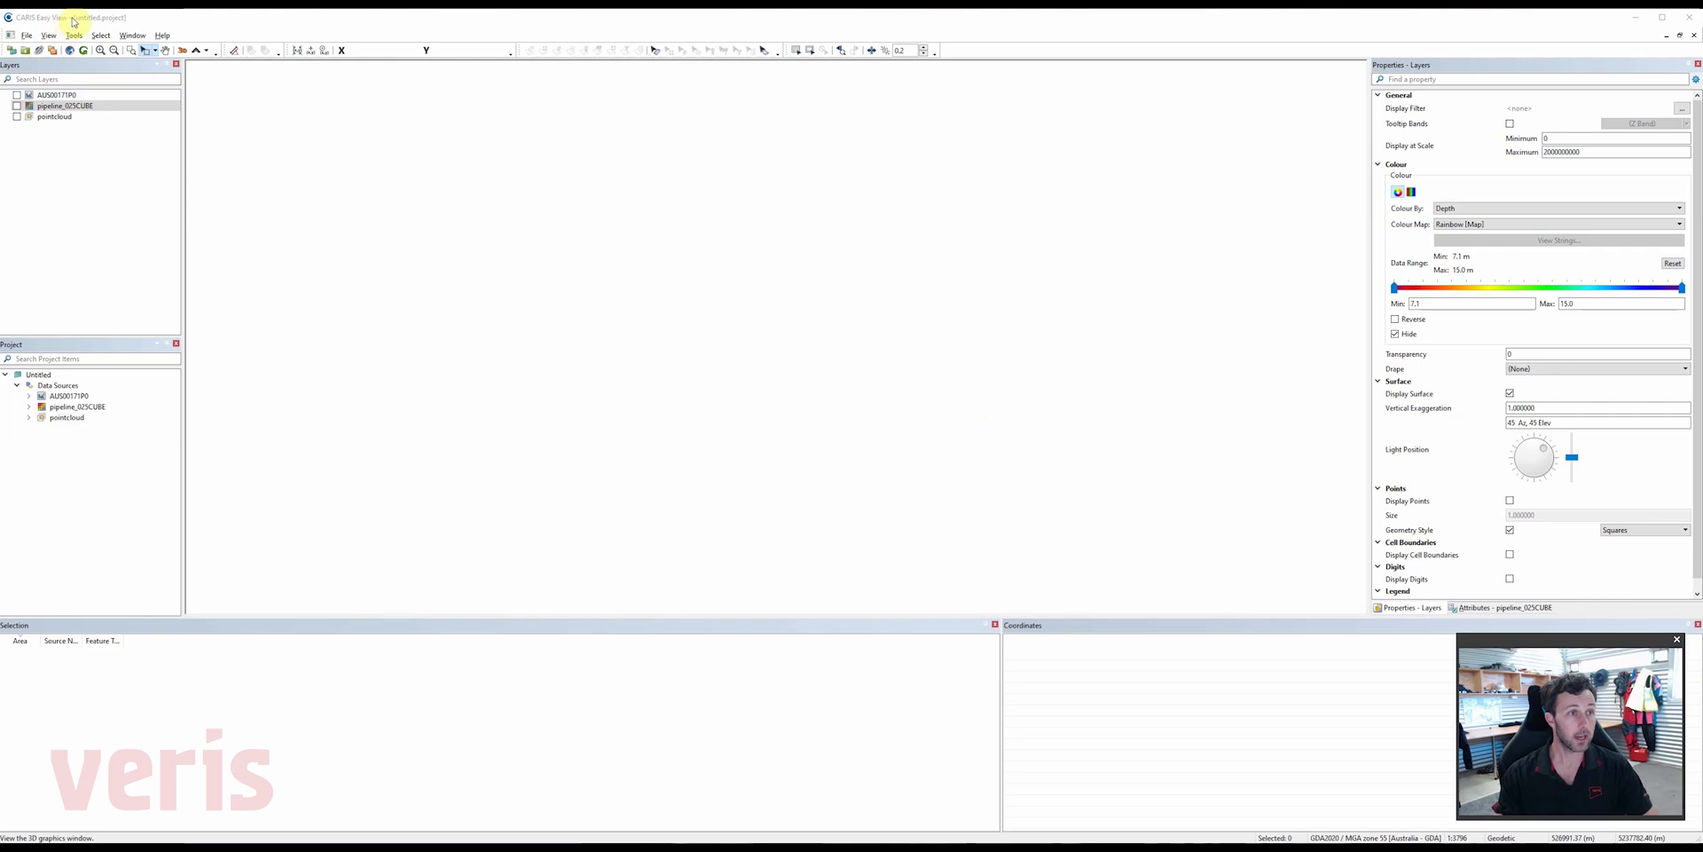
# - Turn on the AUS00171P0 chart and pipeline_025CUBE surface layers, and zoom in on the pipeline
pyautogui.click(16, 95)
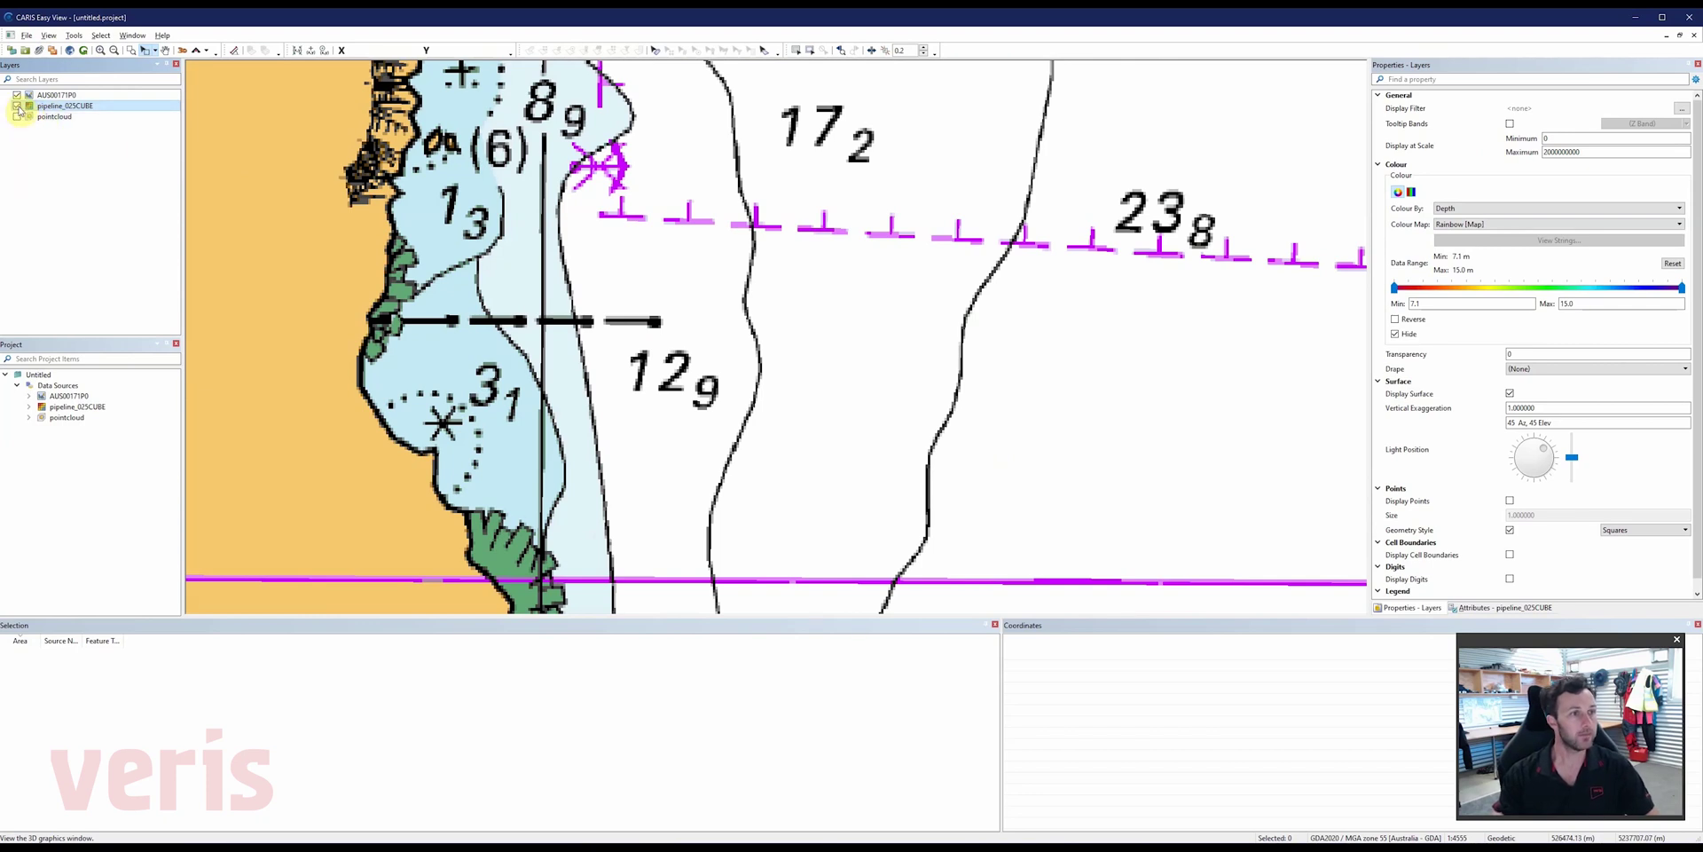
pyautogui.click(17, 107)
pyautogui.scroll(-1, 626, 320)
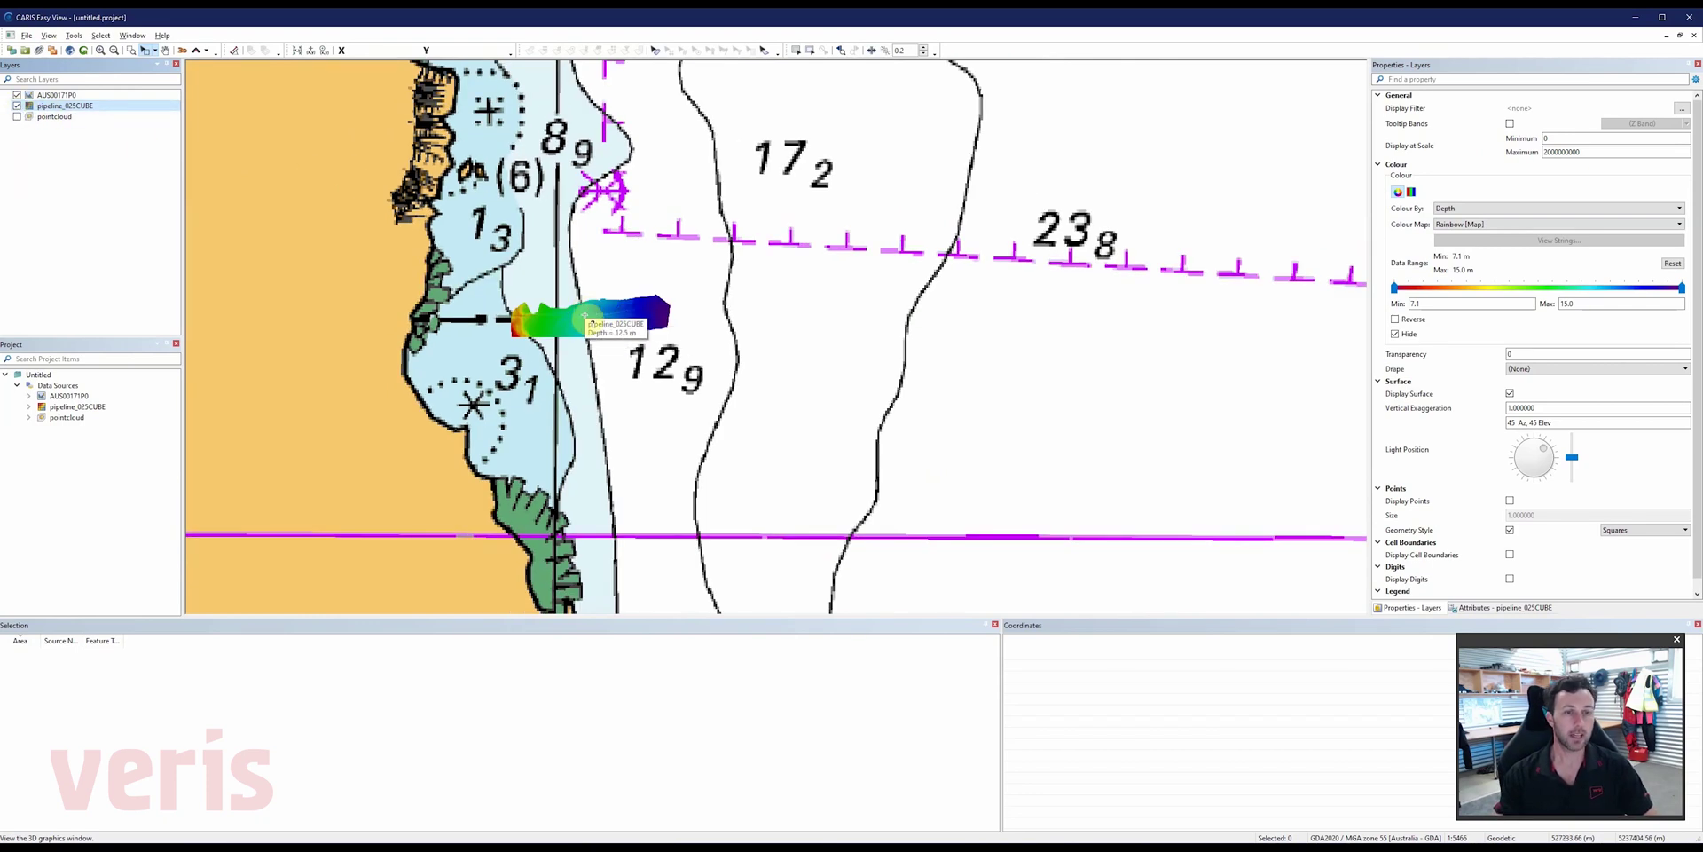
pyautogui.scroll(4, 572, 318)
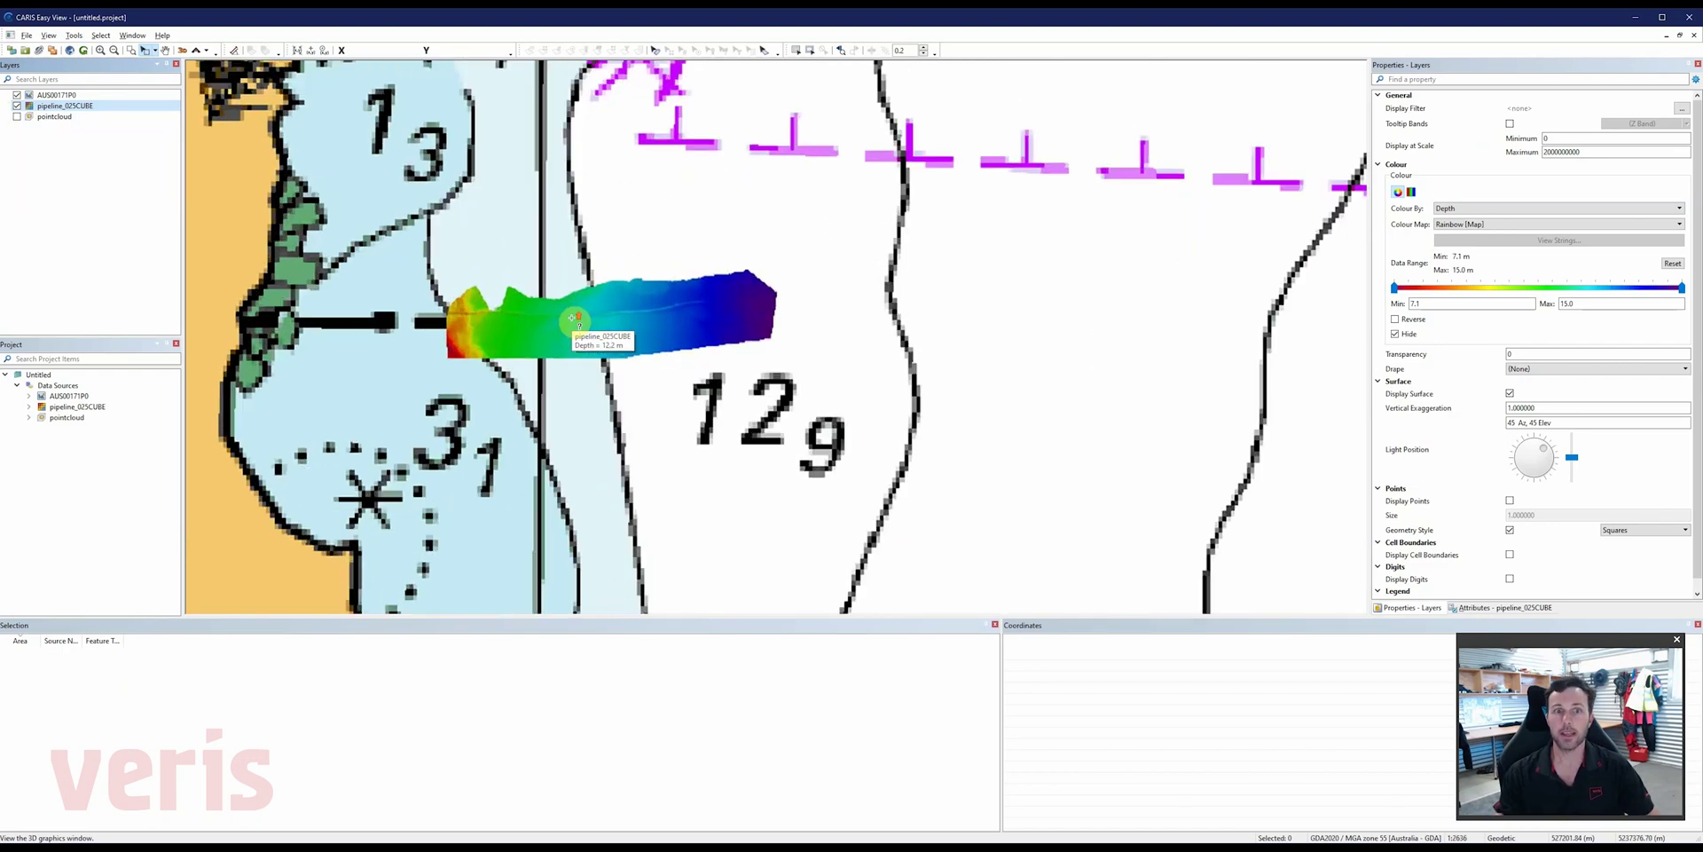
pyautogui.scroll(3, 575, 318)
pyautogui.scroll(3, 575, 320)
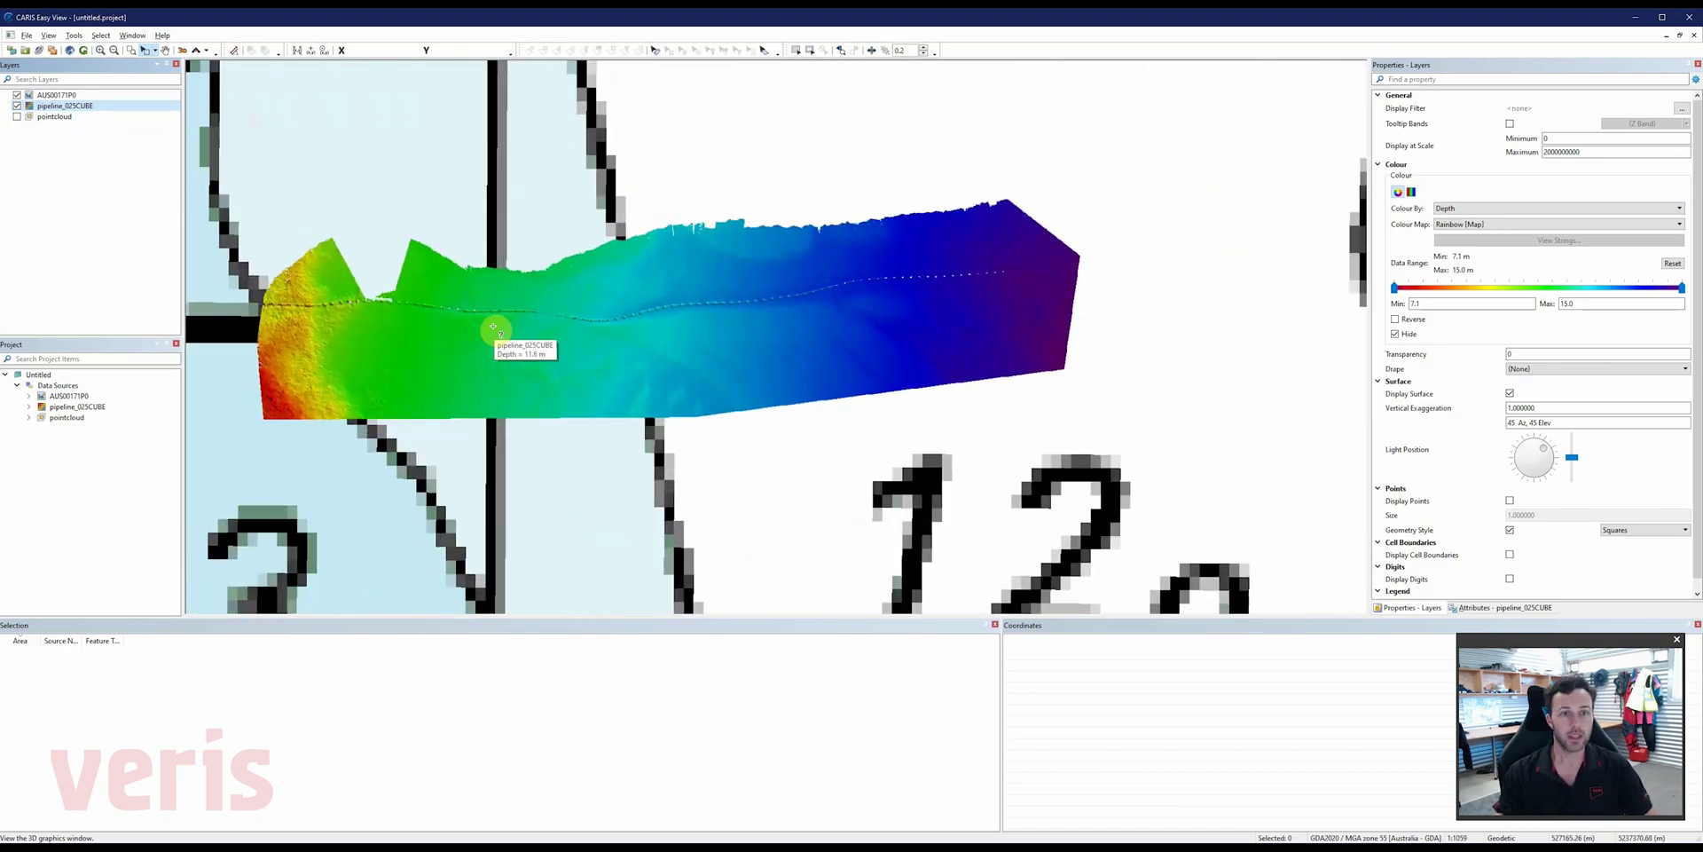
pyautogui.scroll(1, 443, 315)
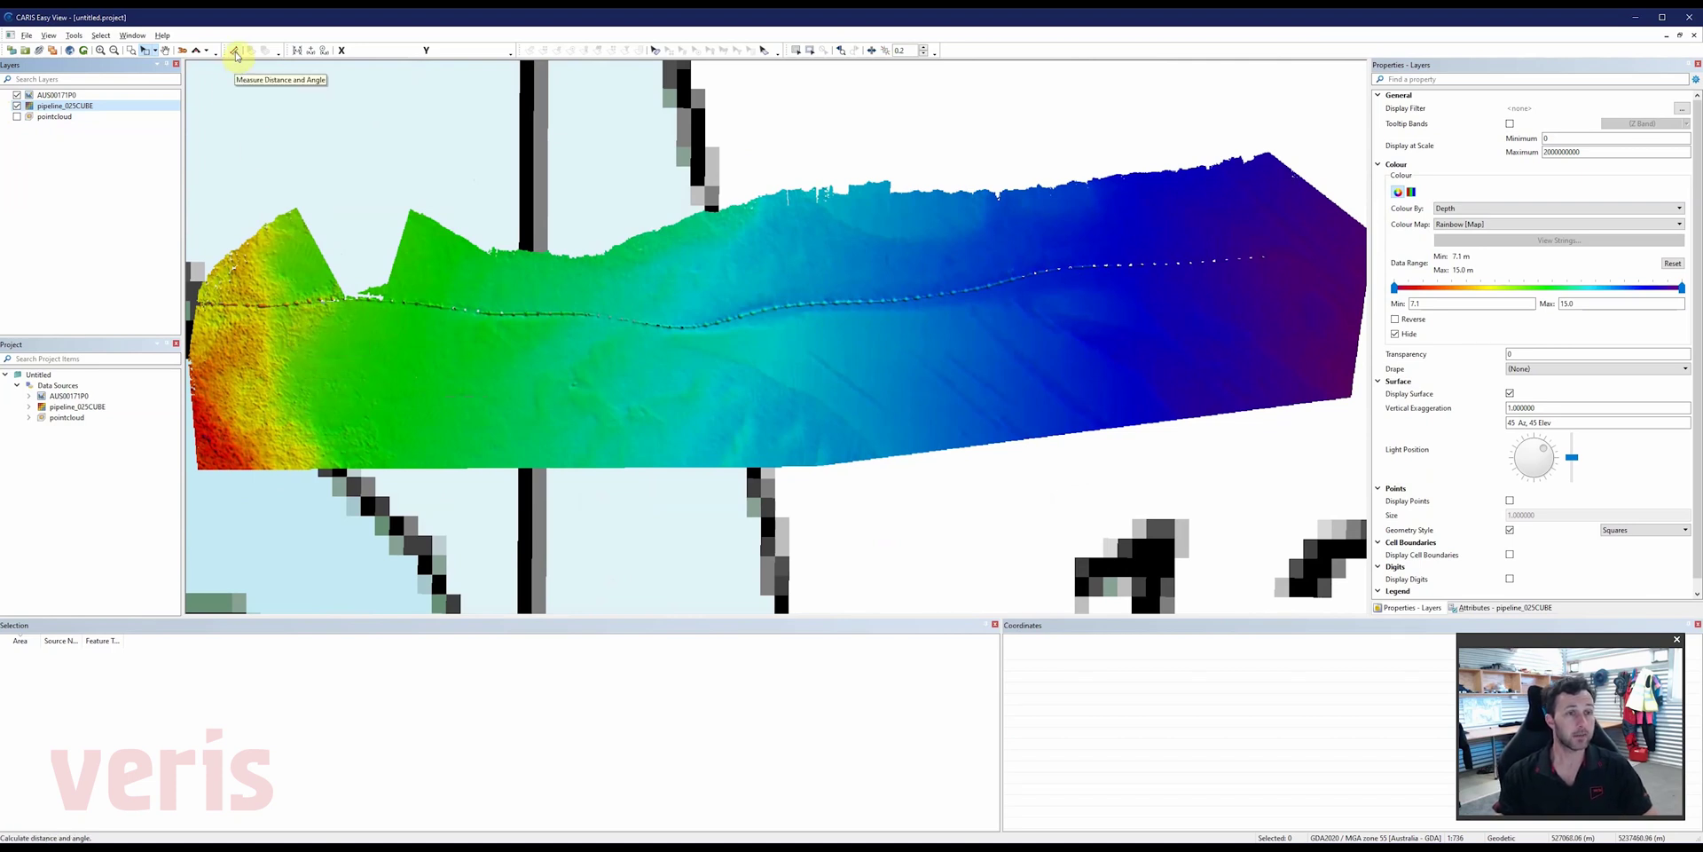
pyautogui.click(235, 51)
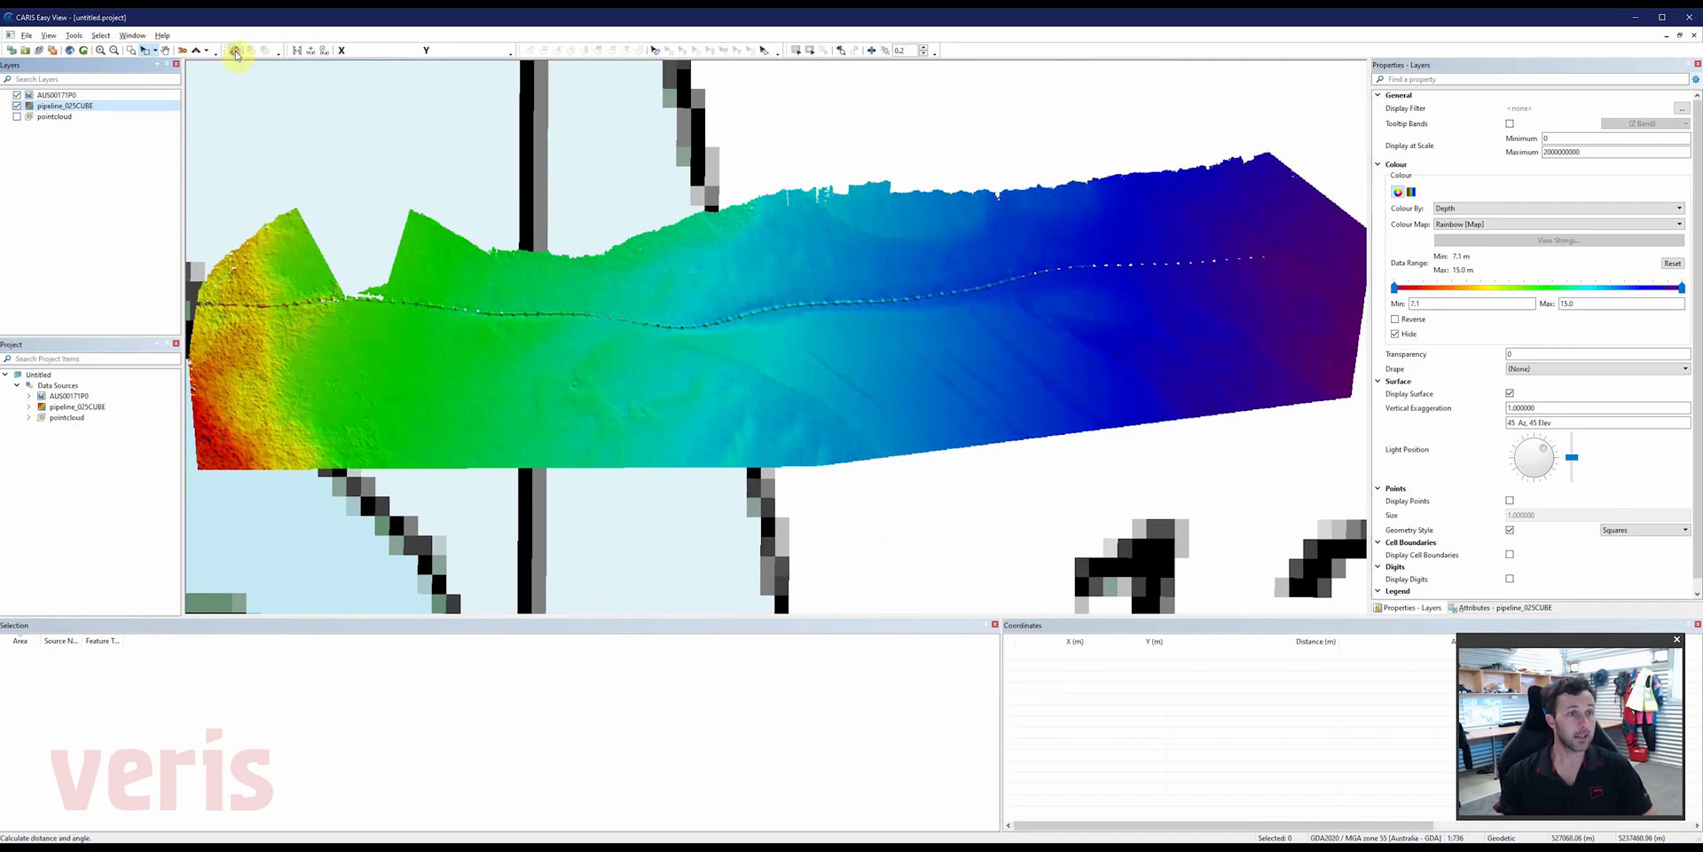
pyautogui.click(405, 303)
pyautogui.click(460, 308)
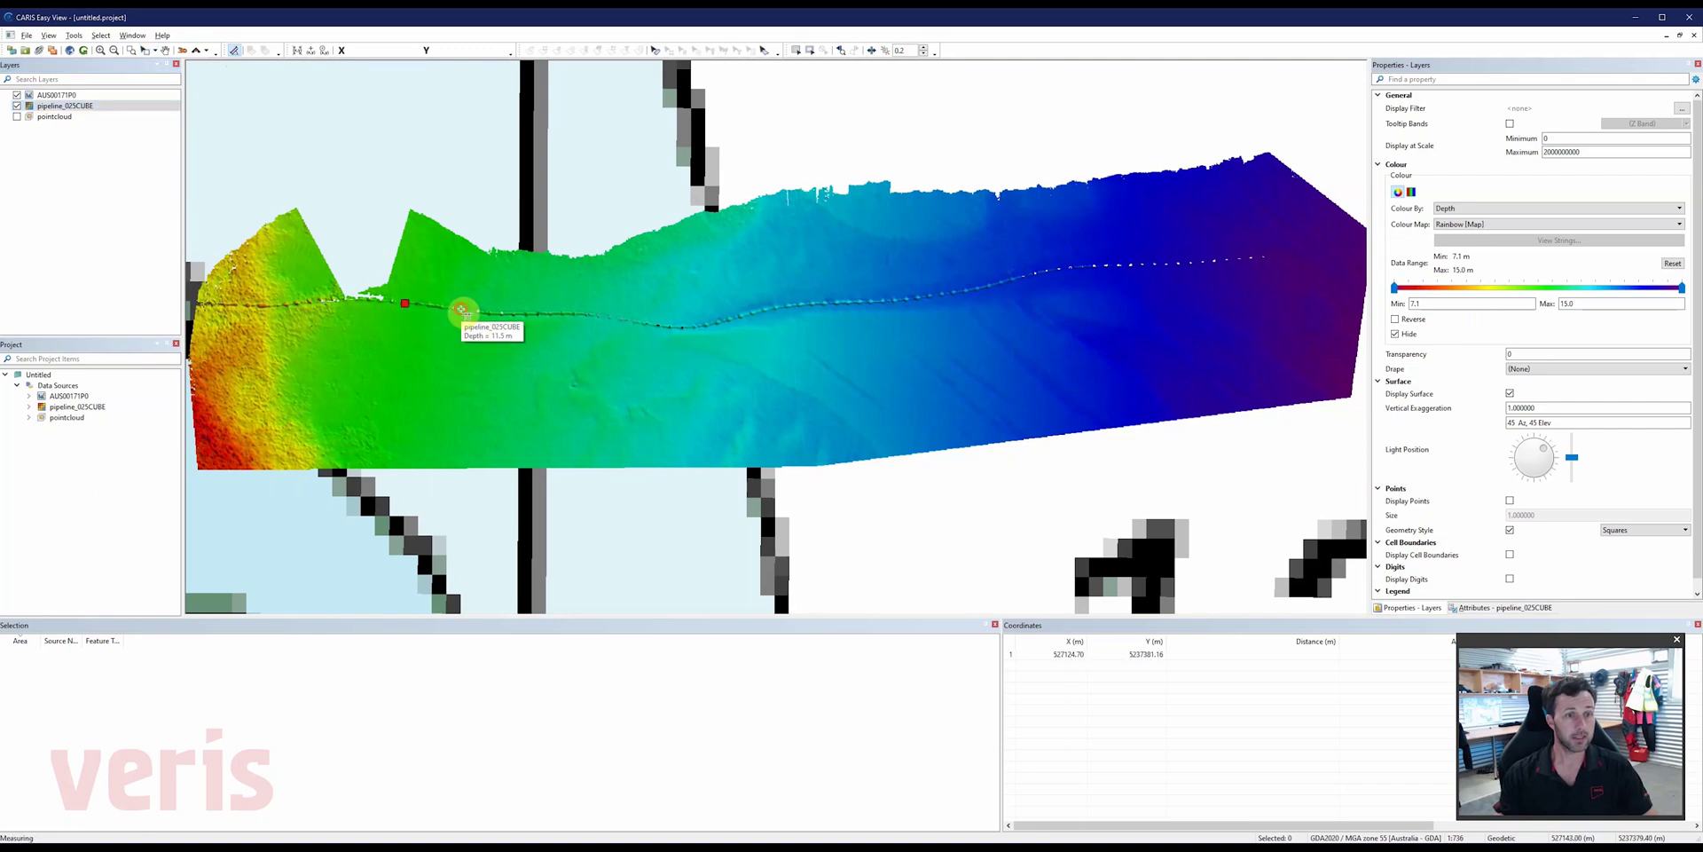
pyautogui.click(557, 313)
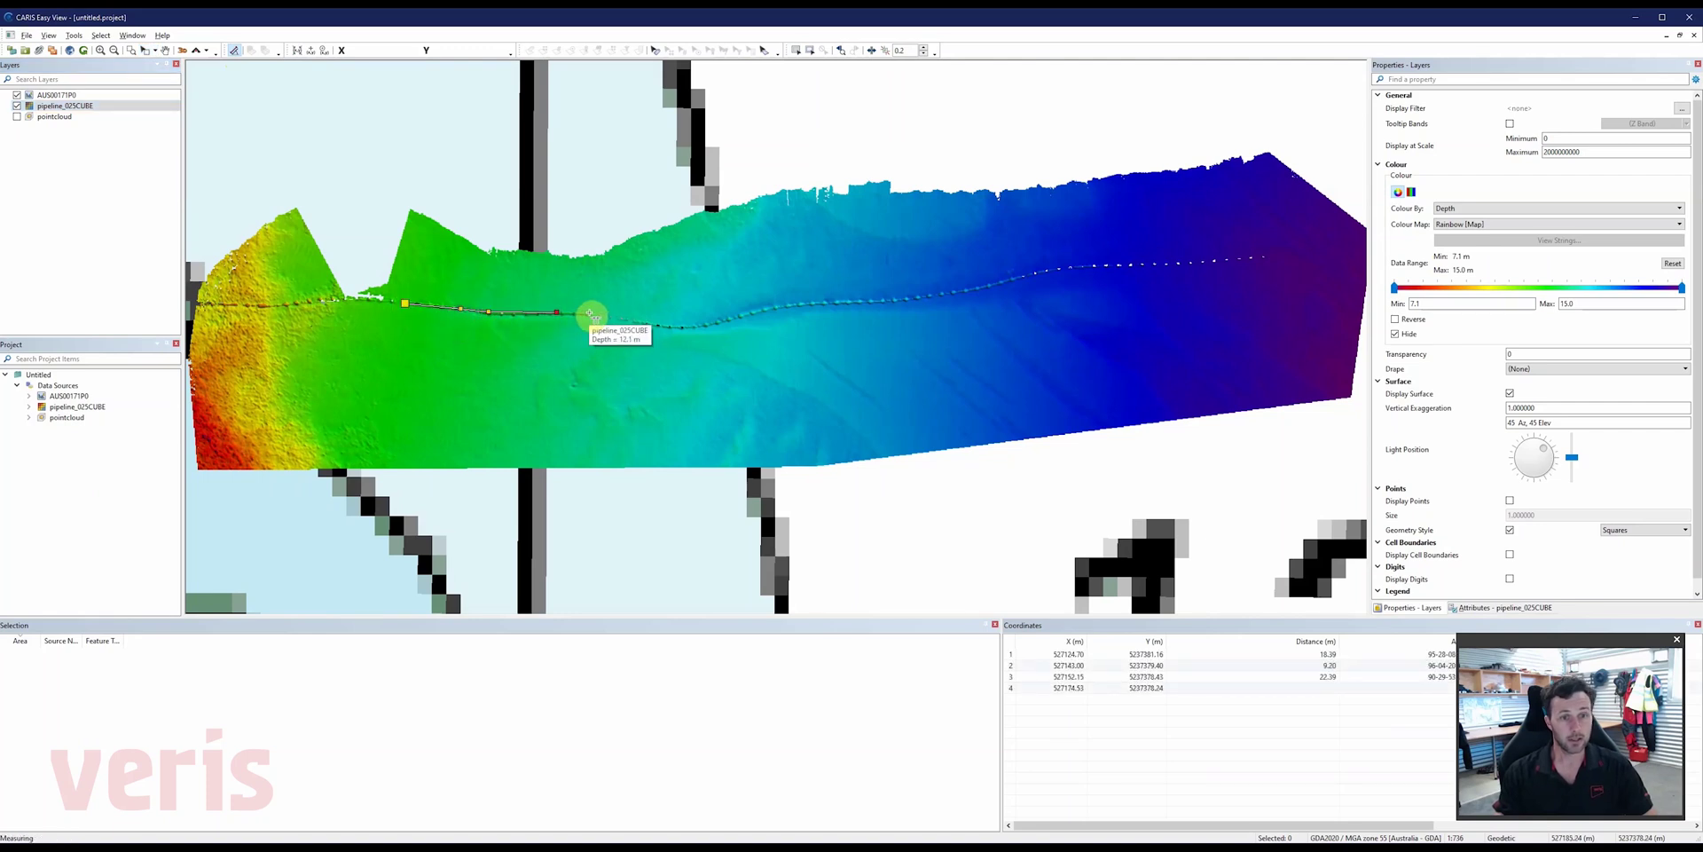
pyautogui.click(633, 321)
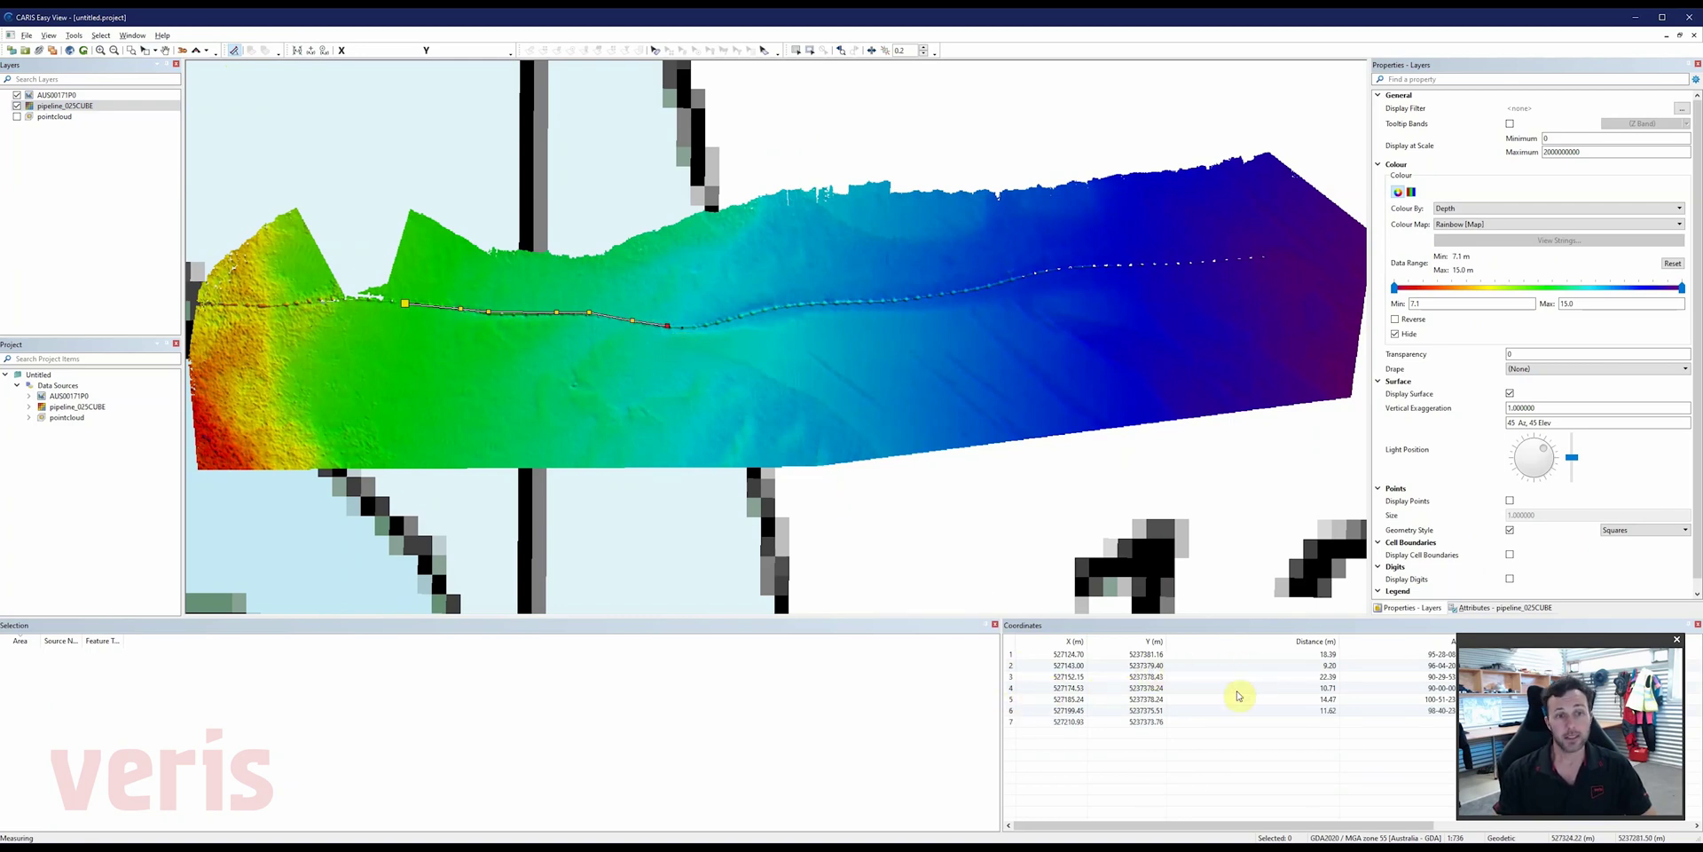
pyautogui.rightClick(1101, 679)
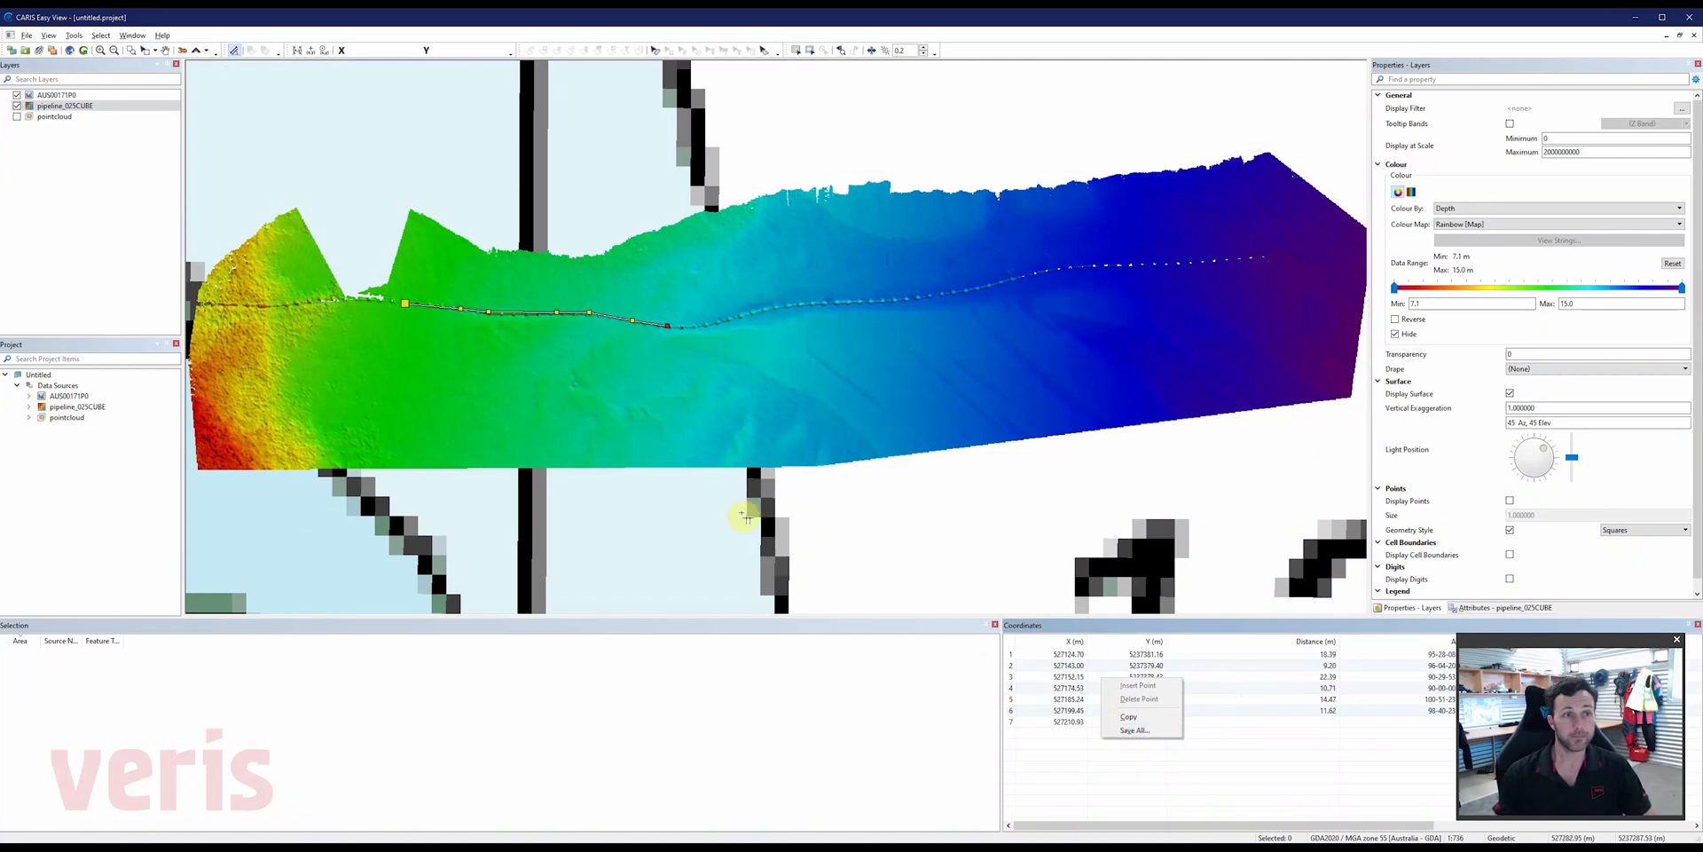
pyautogui.click(234, 49)
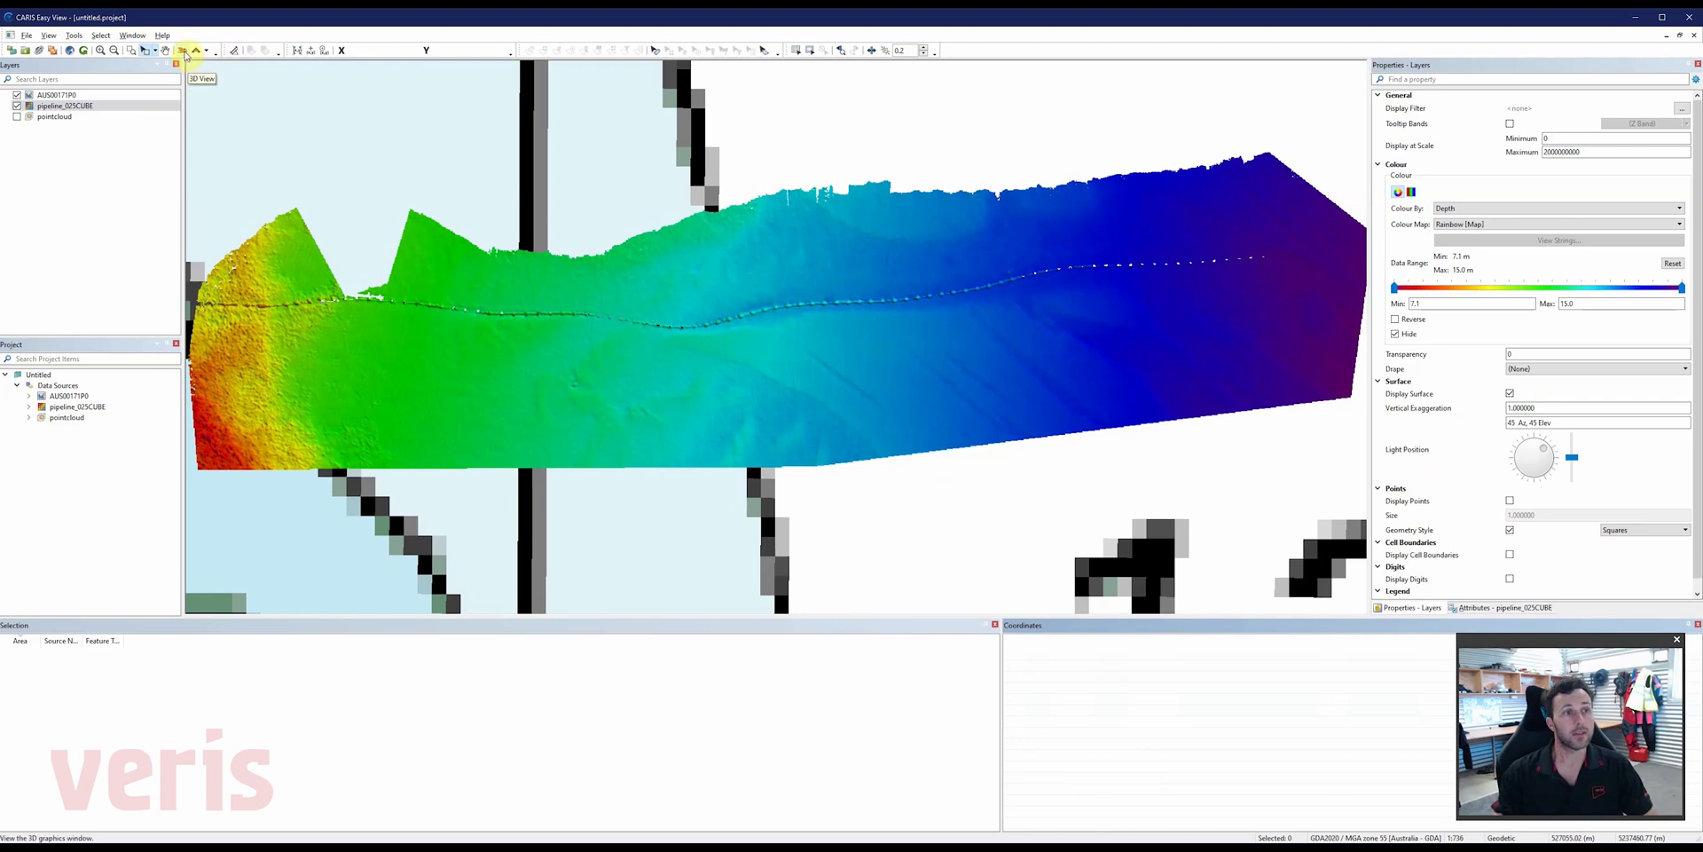
# - Show pipeline_025CUBE in a 3D view, tilted obliquely and zoomed close along the pipeline
pyautogui.click(184, 51)
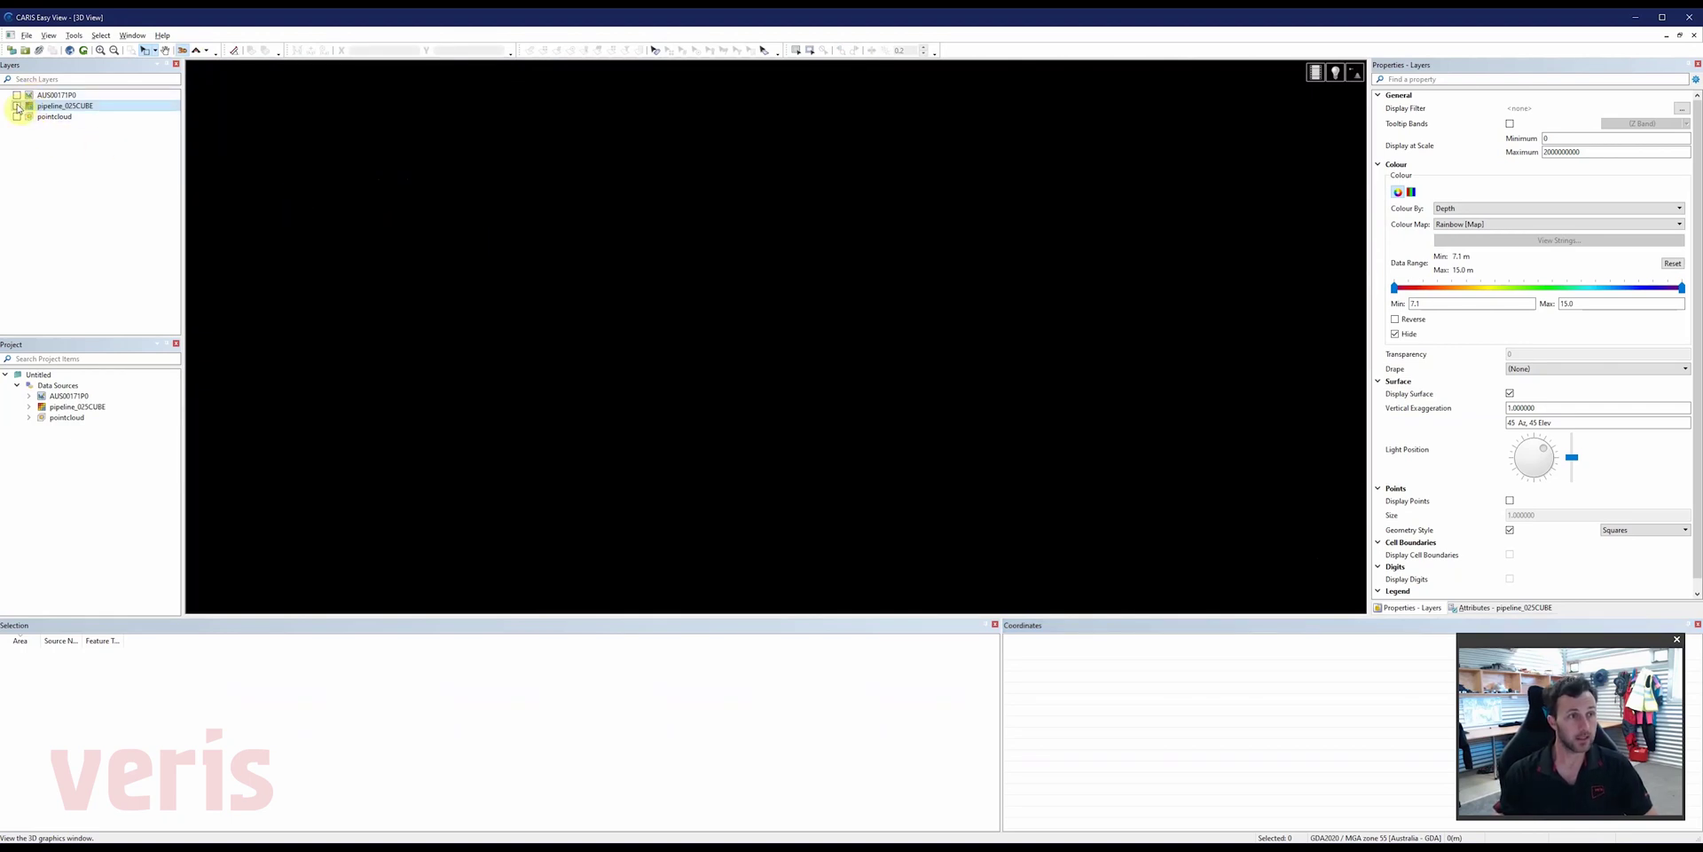
pyautogui.click(17, 105)
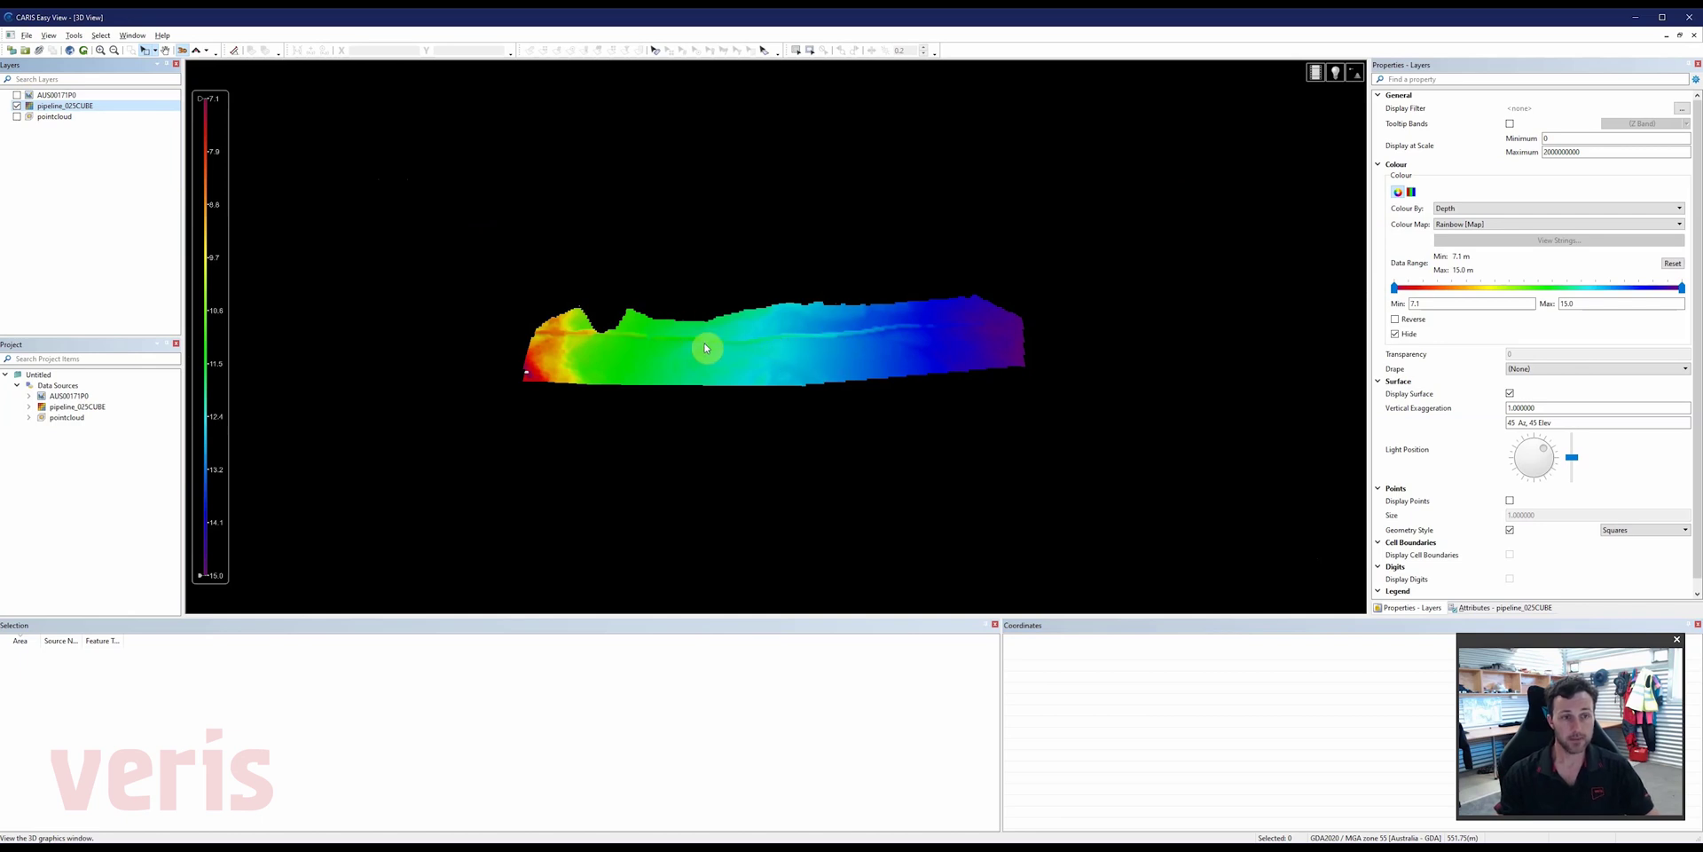
pyautogui.moveTo(793, 350); pyautogui.dragTo(625, 382)
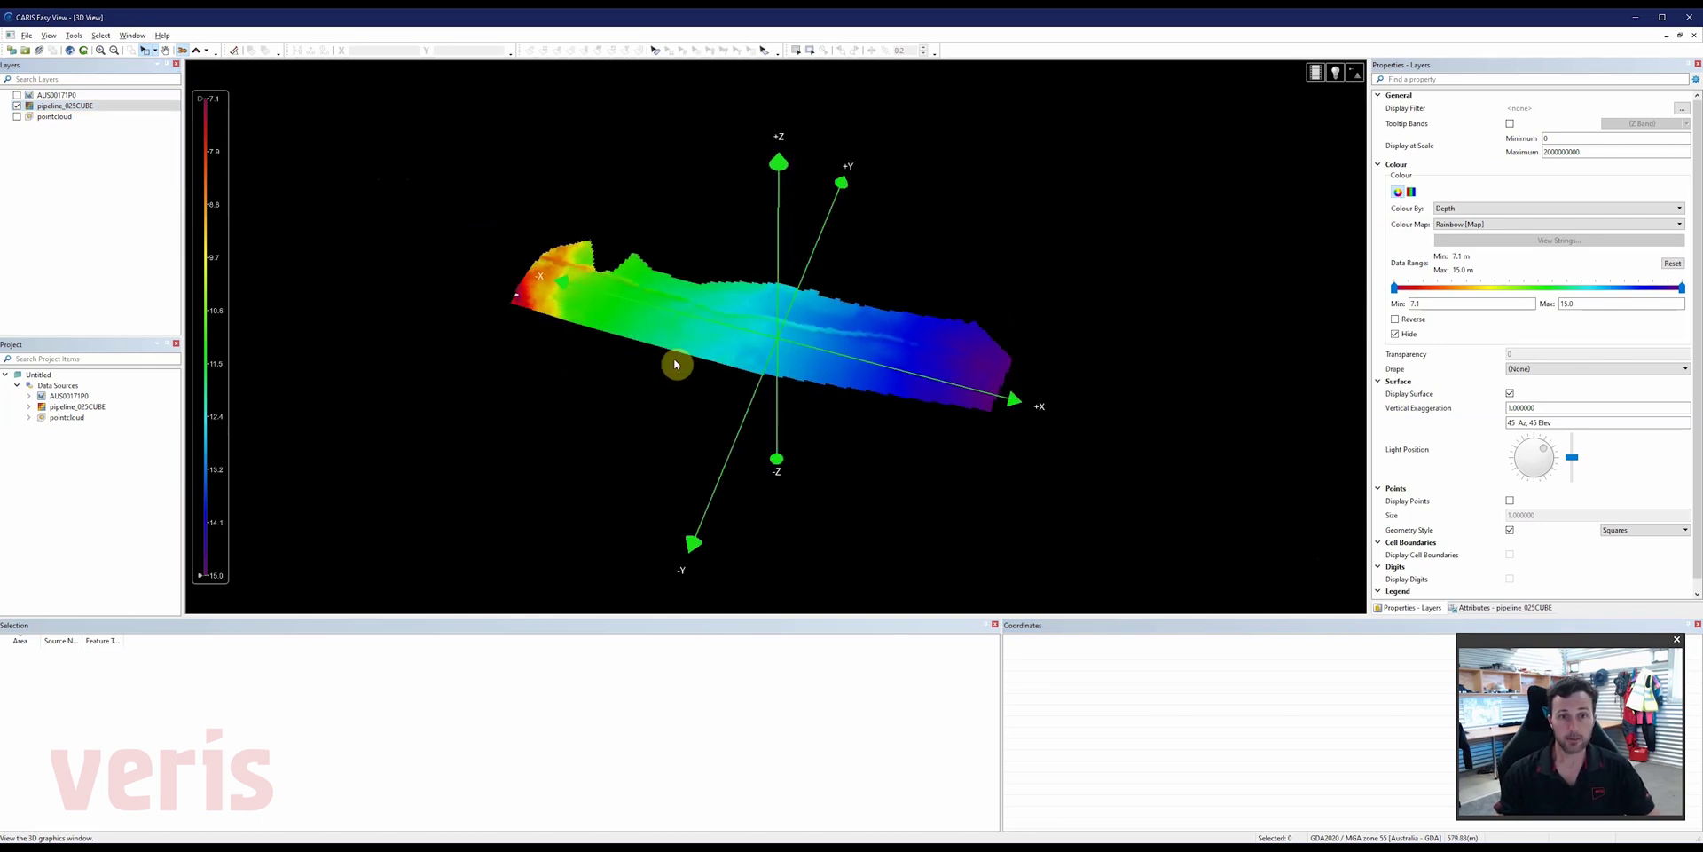
pyautogui.scroll(2, 717, 368)
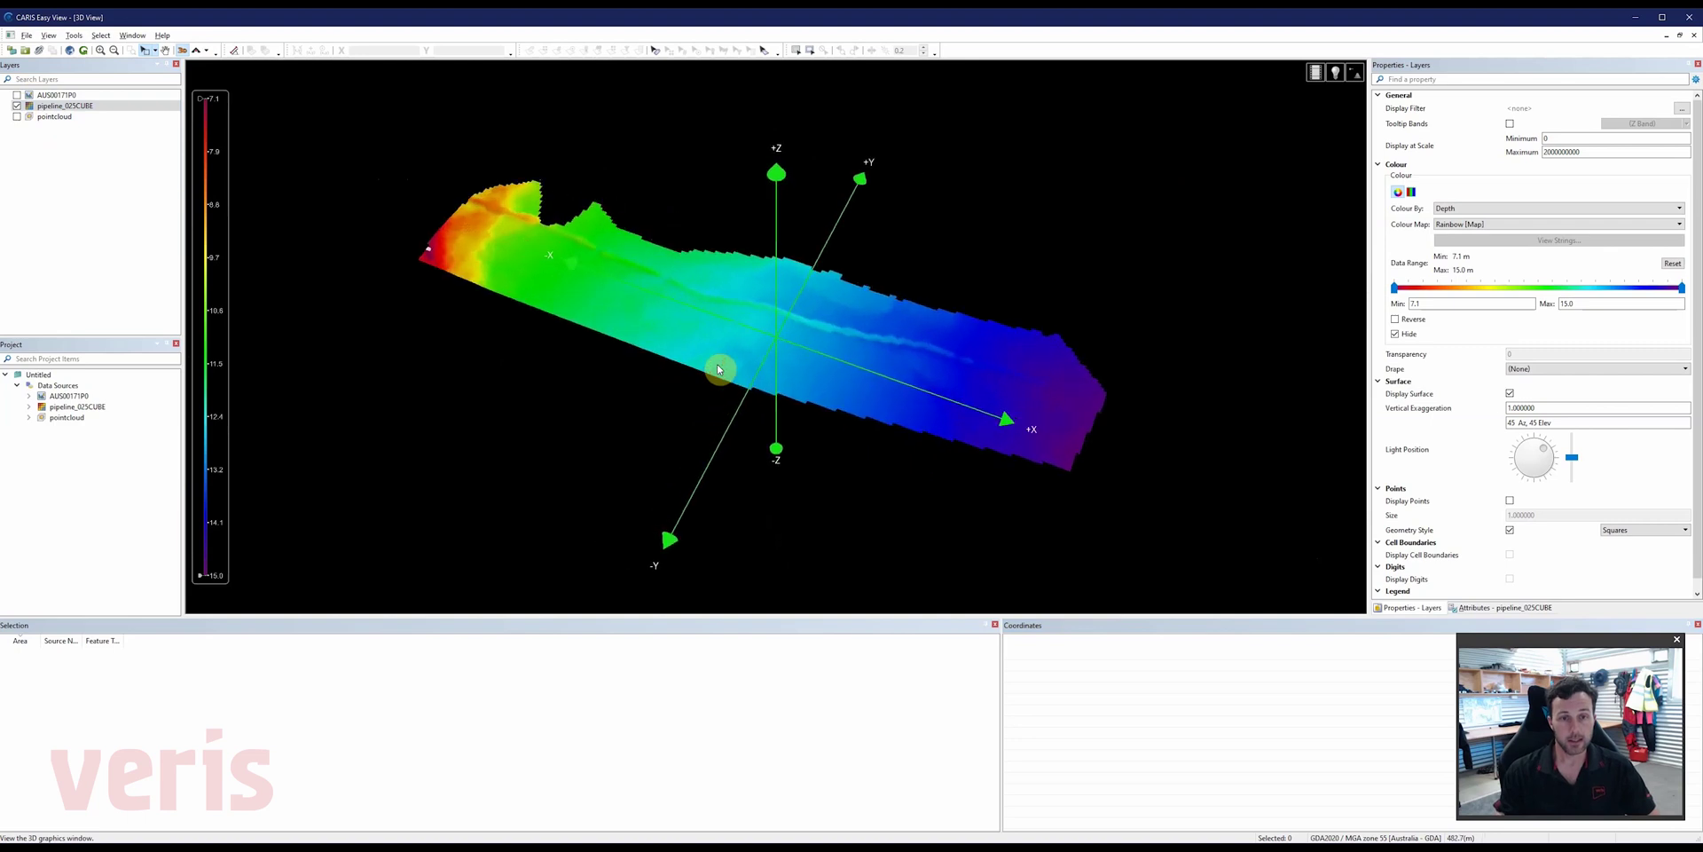
pyautogui.scroll(2, 717, 368)
pyautogui.scroll(2, 719, 367)
pyautogui.moveTo(1023, 388)
pyautogui.mouseDown()
pyautogui.moveTo(754, 359)
pyautogui.moveTo(722, 316)
pyautogui.moveTo(710, 346)
pyautogui.moveTo(764, 372)
pyautogui.moveTo(902, 342)
pyautogui.mouseUp()
pyautogui.scroll(2, 714, 347)
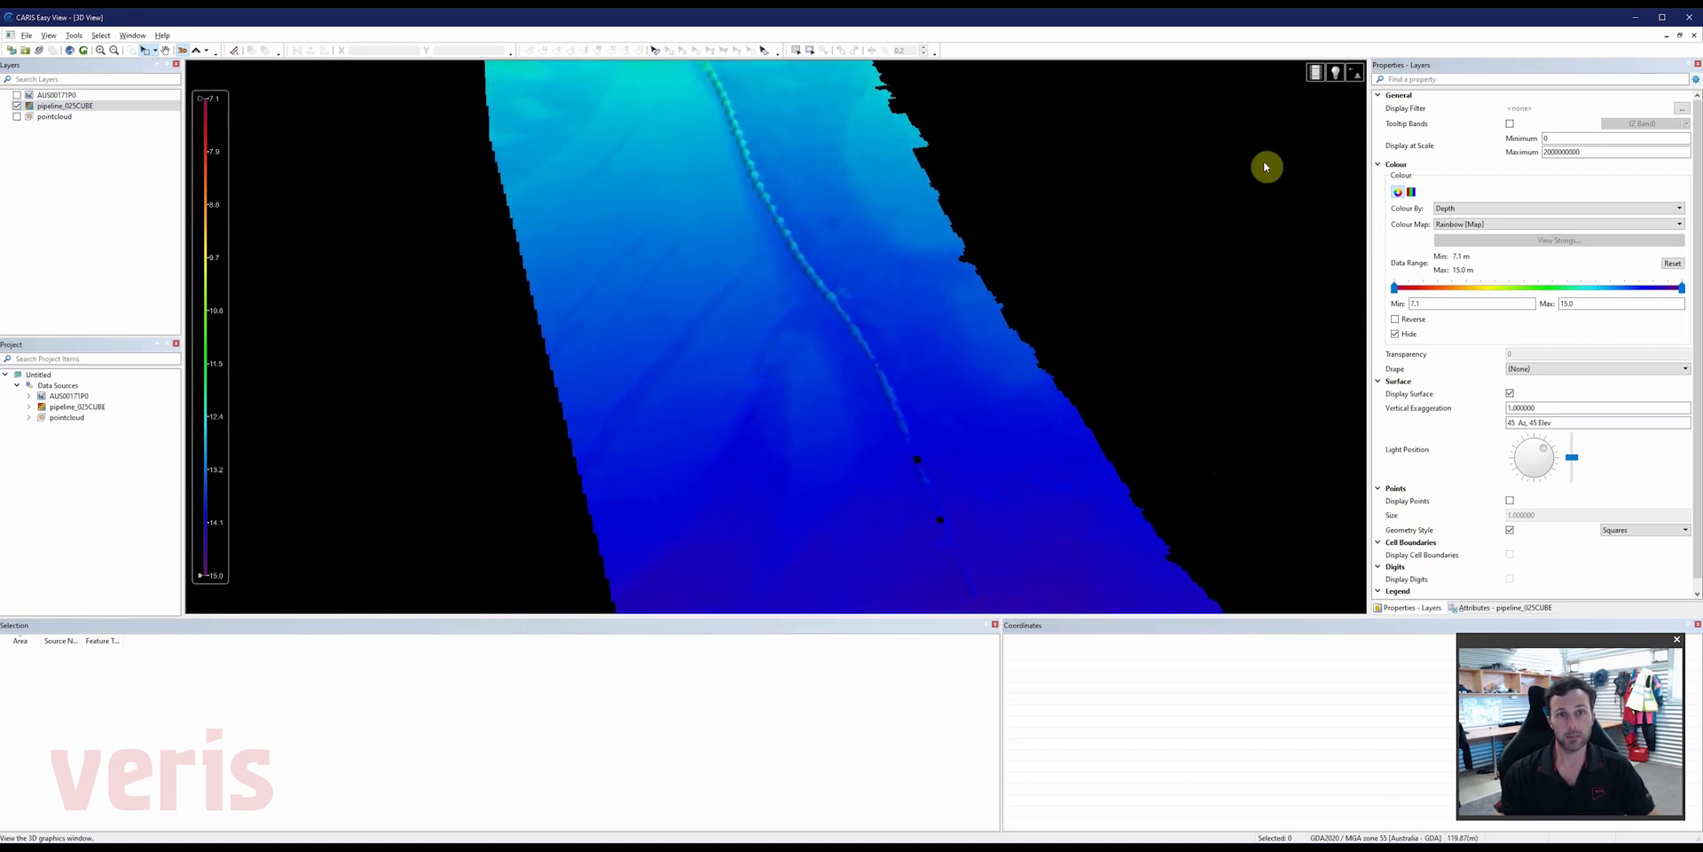
# - Raise the surface's vertical exaggeration and orbit to a side-on view of the trench
pyautogui.click(1355, 77)
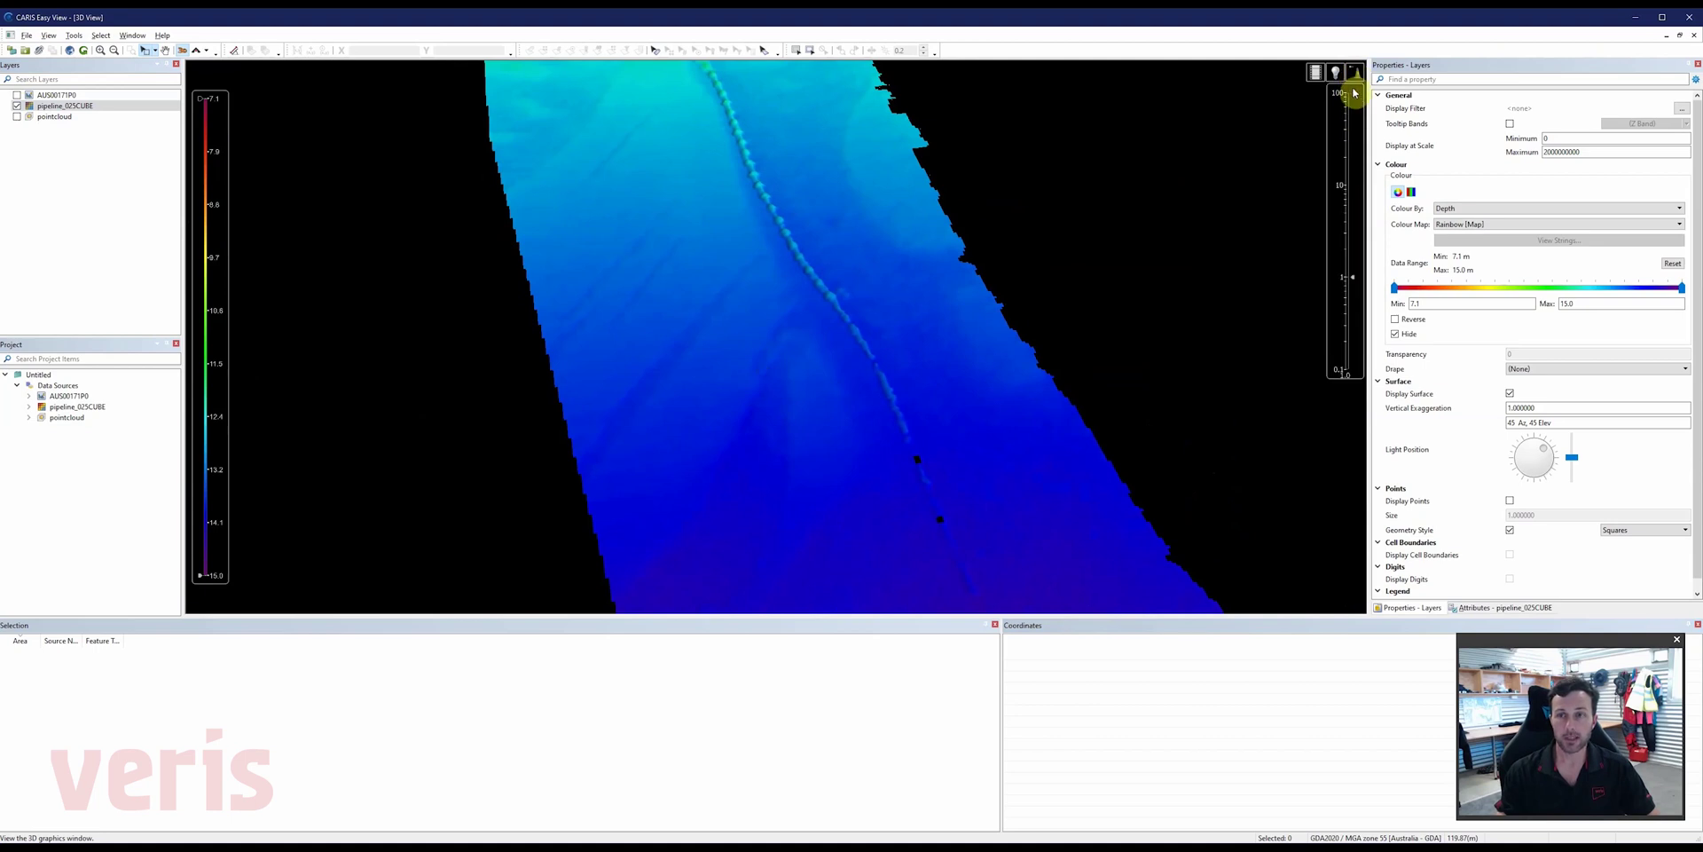
pyautogui.moveTo(1354, 277); pyautogui.dragTo(1352, 185)
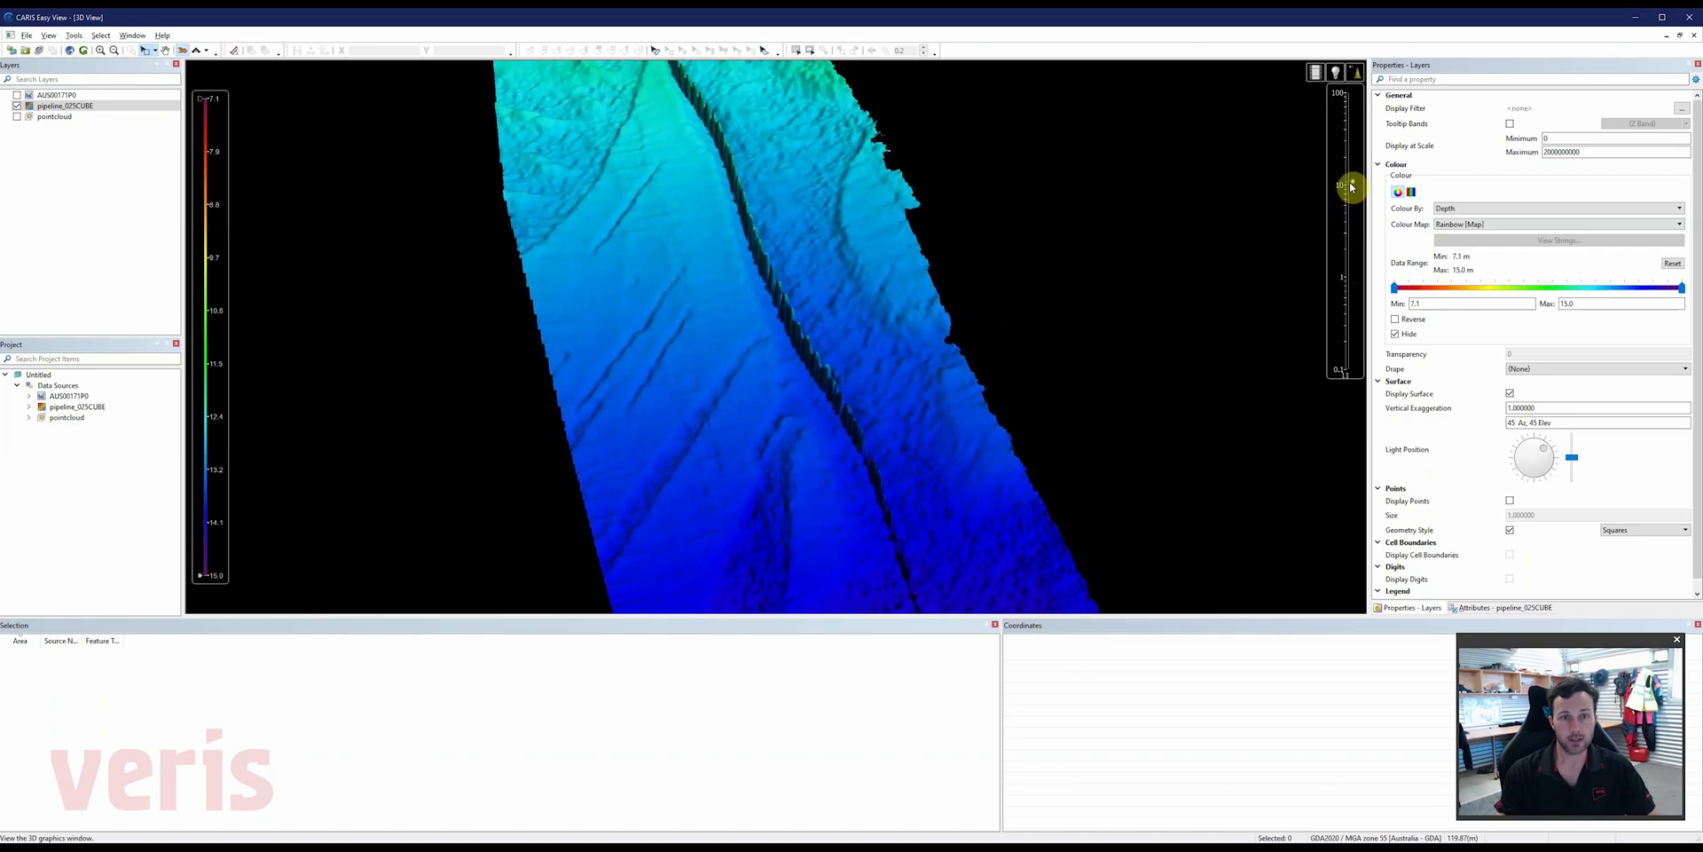
pyautogui.moveTo(924, 311)
pyautogui.mouseDown()
pyautogui.moveTo(854, 309)
pyautogui.moveTo(686, 214)
pyautogui.moveTo(790, 262)
pyautogui.moveTo(977, 281)
pyautogui.moveTo(1133, 209)
pyautogui.moveTo(1145, 183)
pyautogui.moveTo(1124, 158)
pyautogui.moveTo(931, 198)
pyautogui.mouseUp()
pyautogui.moveTo(1349, 188); pyautogui.dragTo(1351, 281)
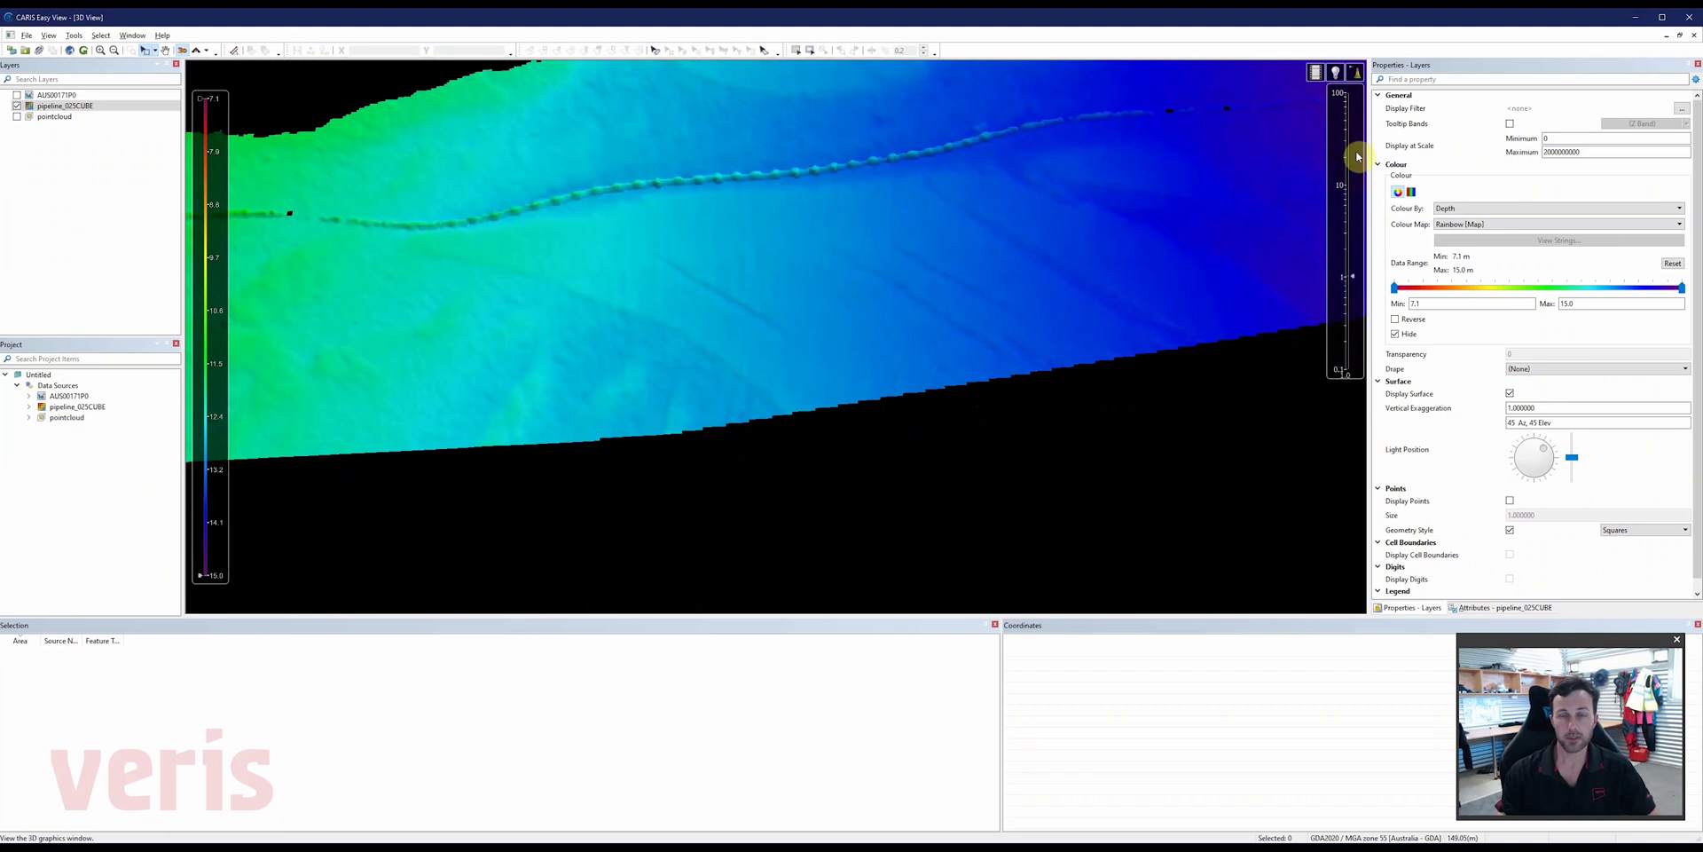
pyautogui.click(1357, 76)
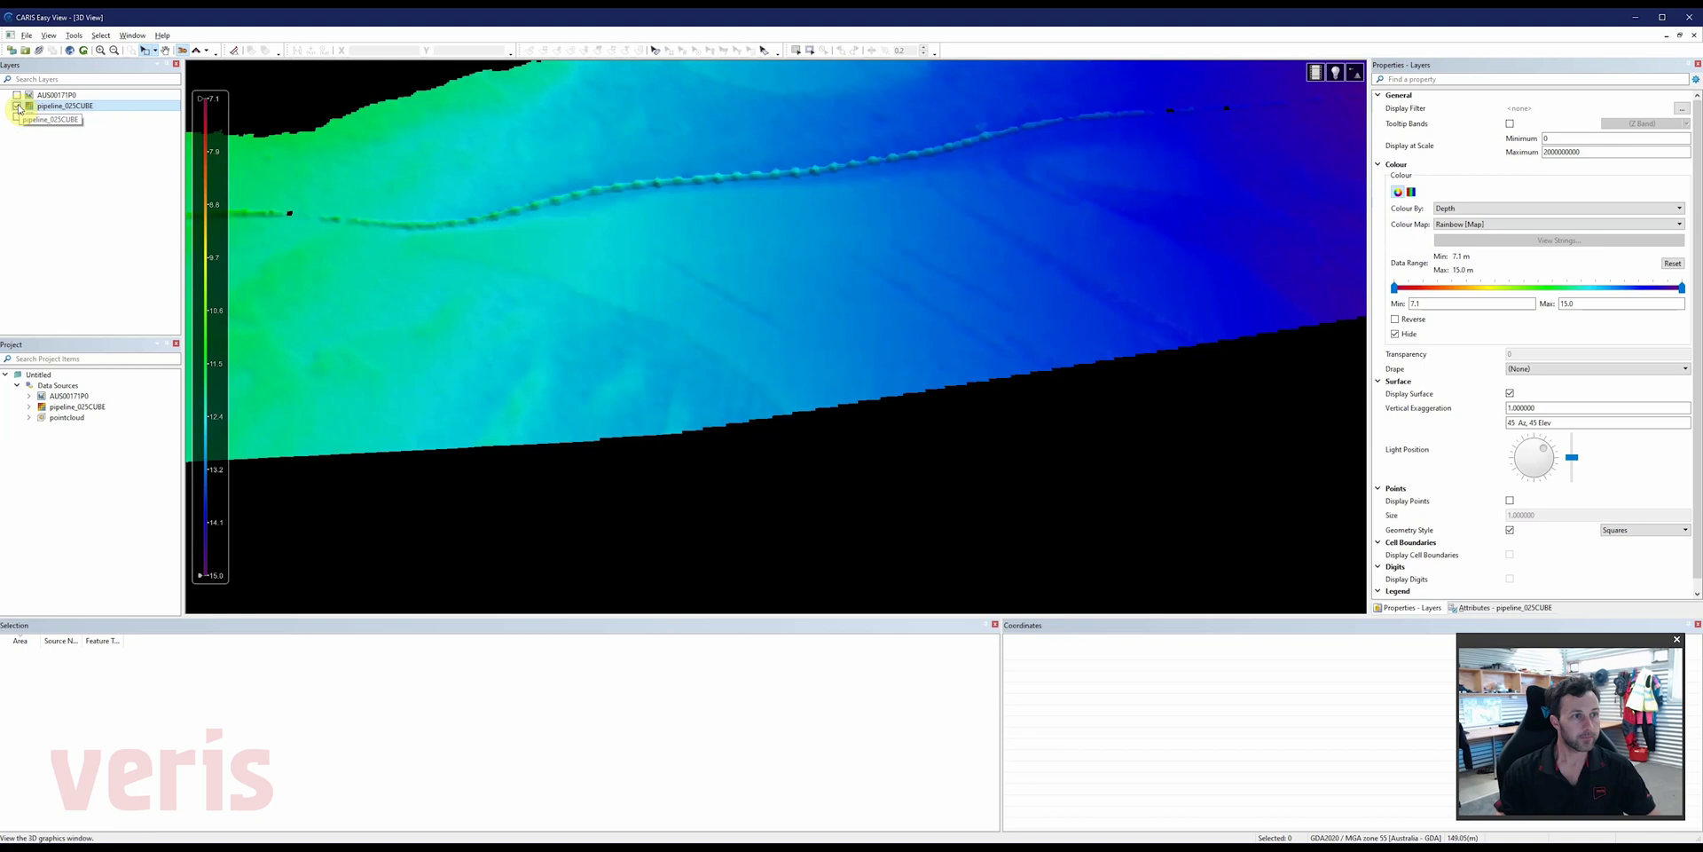
# - Replace the pipeline_025CUBE surface with the pointcloud layer and select it
pyautogui.click(17, 105)
pyautogui.click(16, 116)
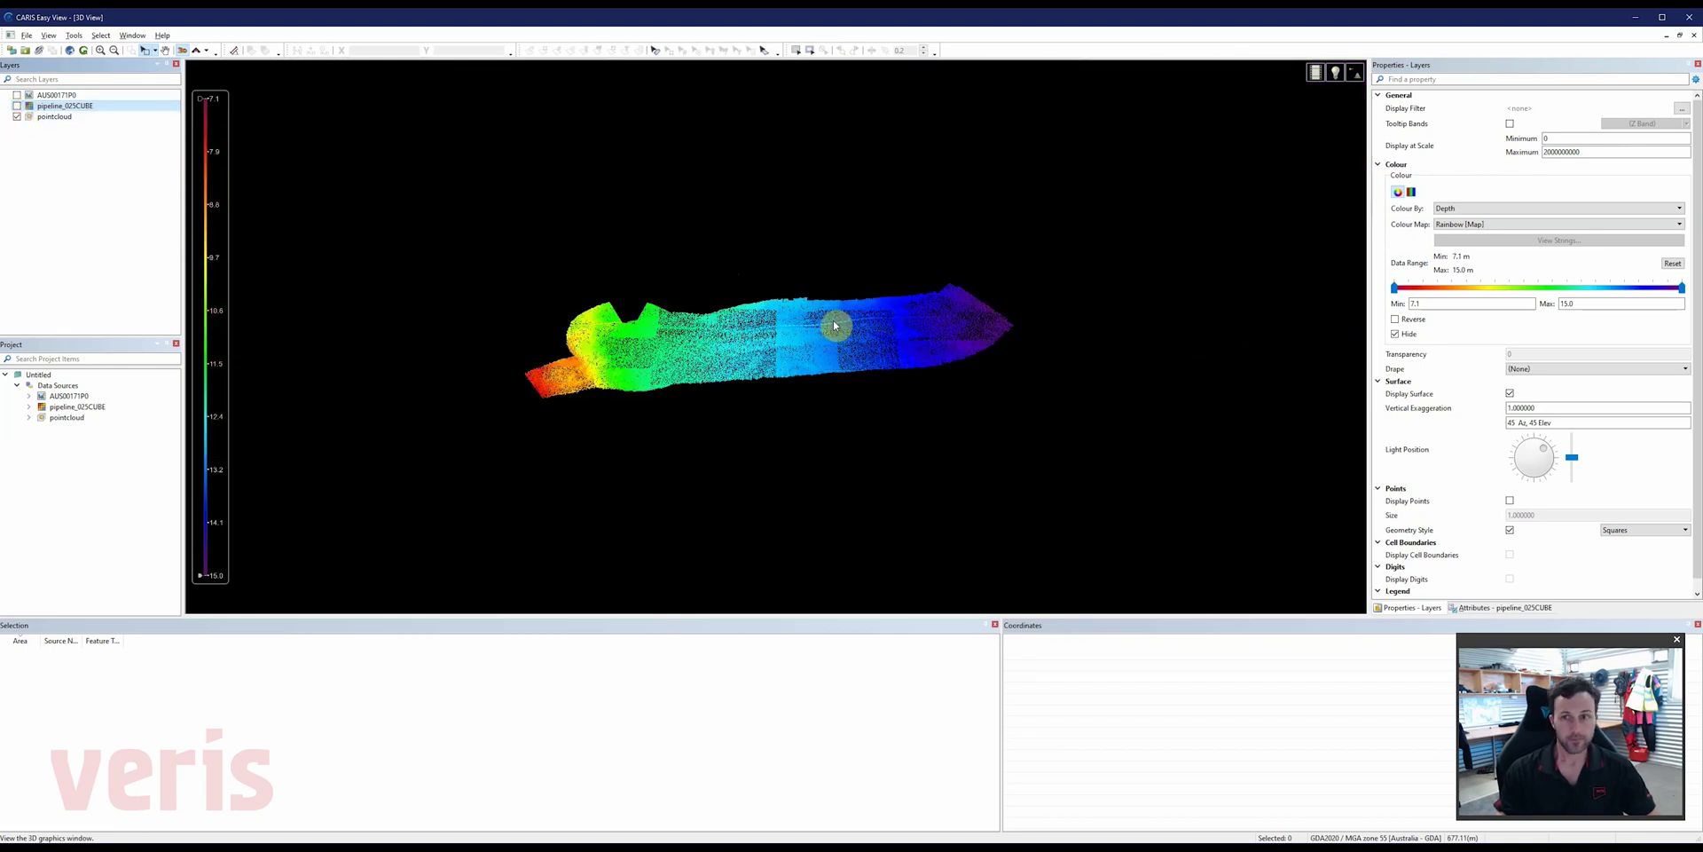
pyautogui.click(59, 117)
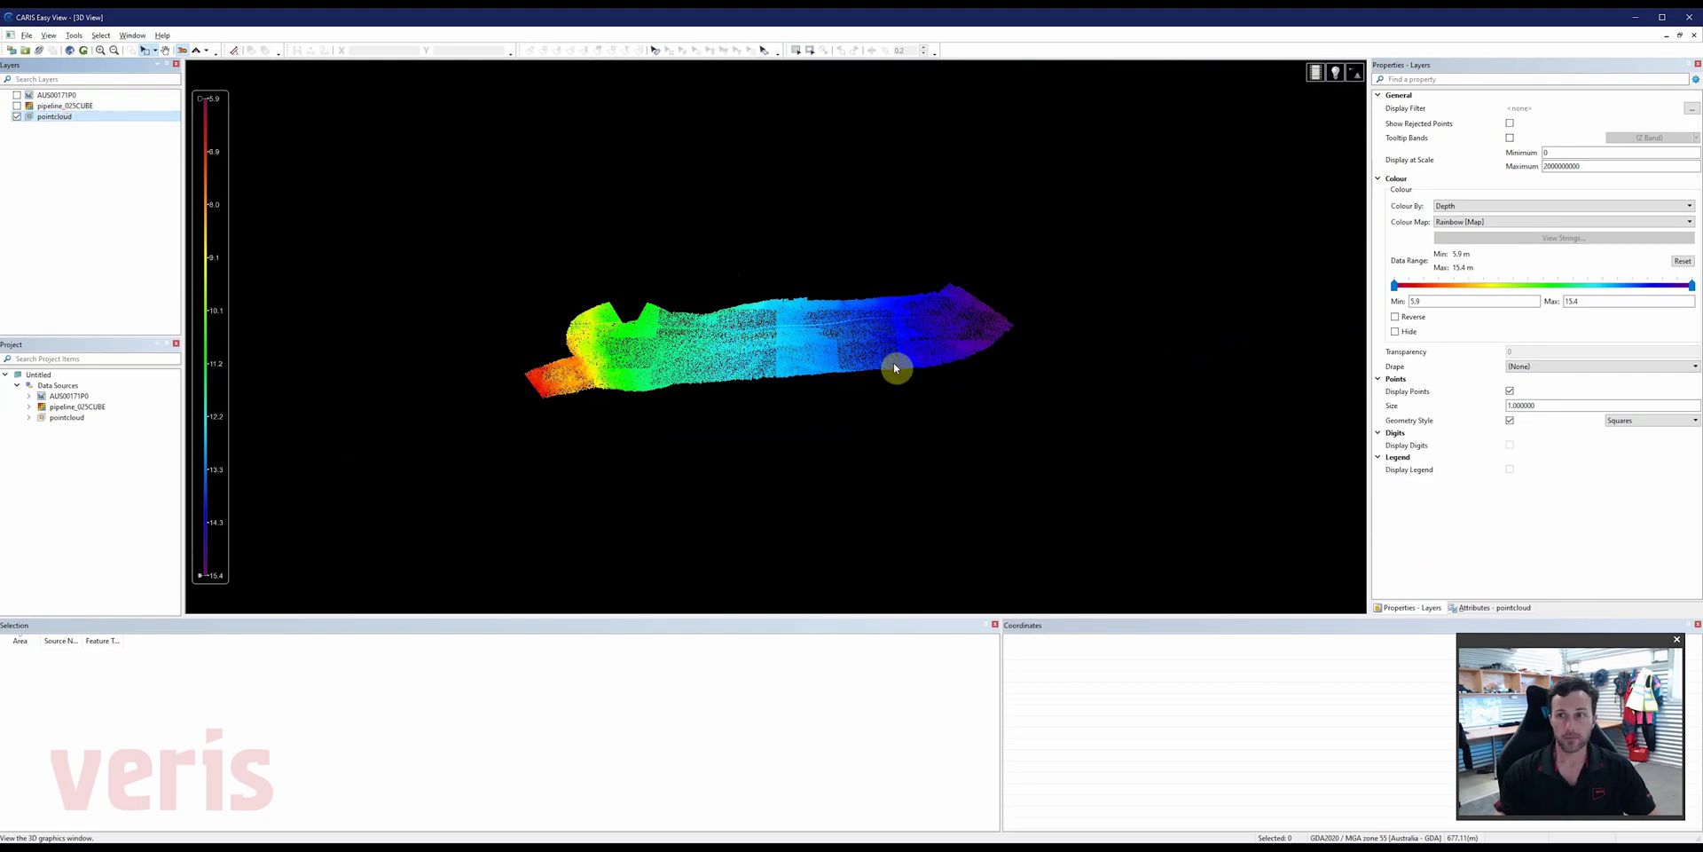
# - Zoom and orbit down onto the pipeline trench in the point cloud
pyautogui.scroll(2, 898, 312)
pyautogui.scroll(2, 913, 321)
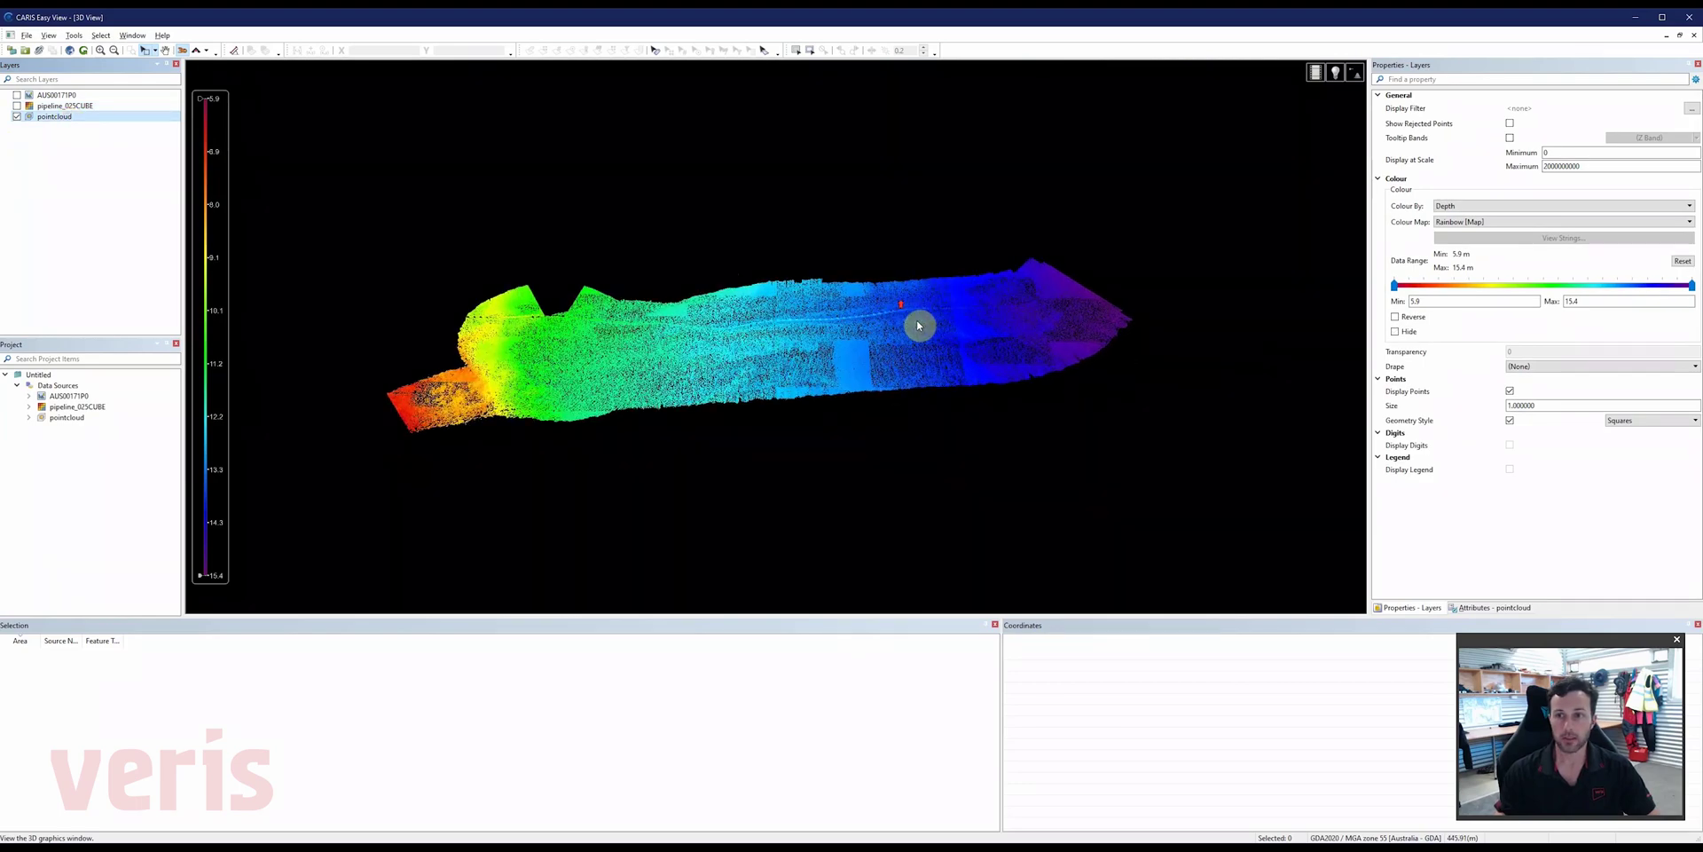
pyautogui.scroll(1, 918, 326)
pyautogui.scroll(1, 913, 331)
pyautogui.scroll(1, 897, 327)
pyautogui.scroll(1, 621, 298)
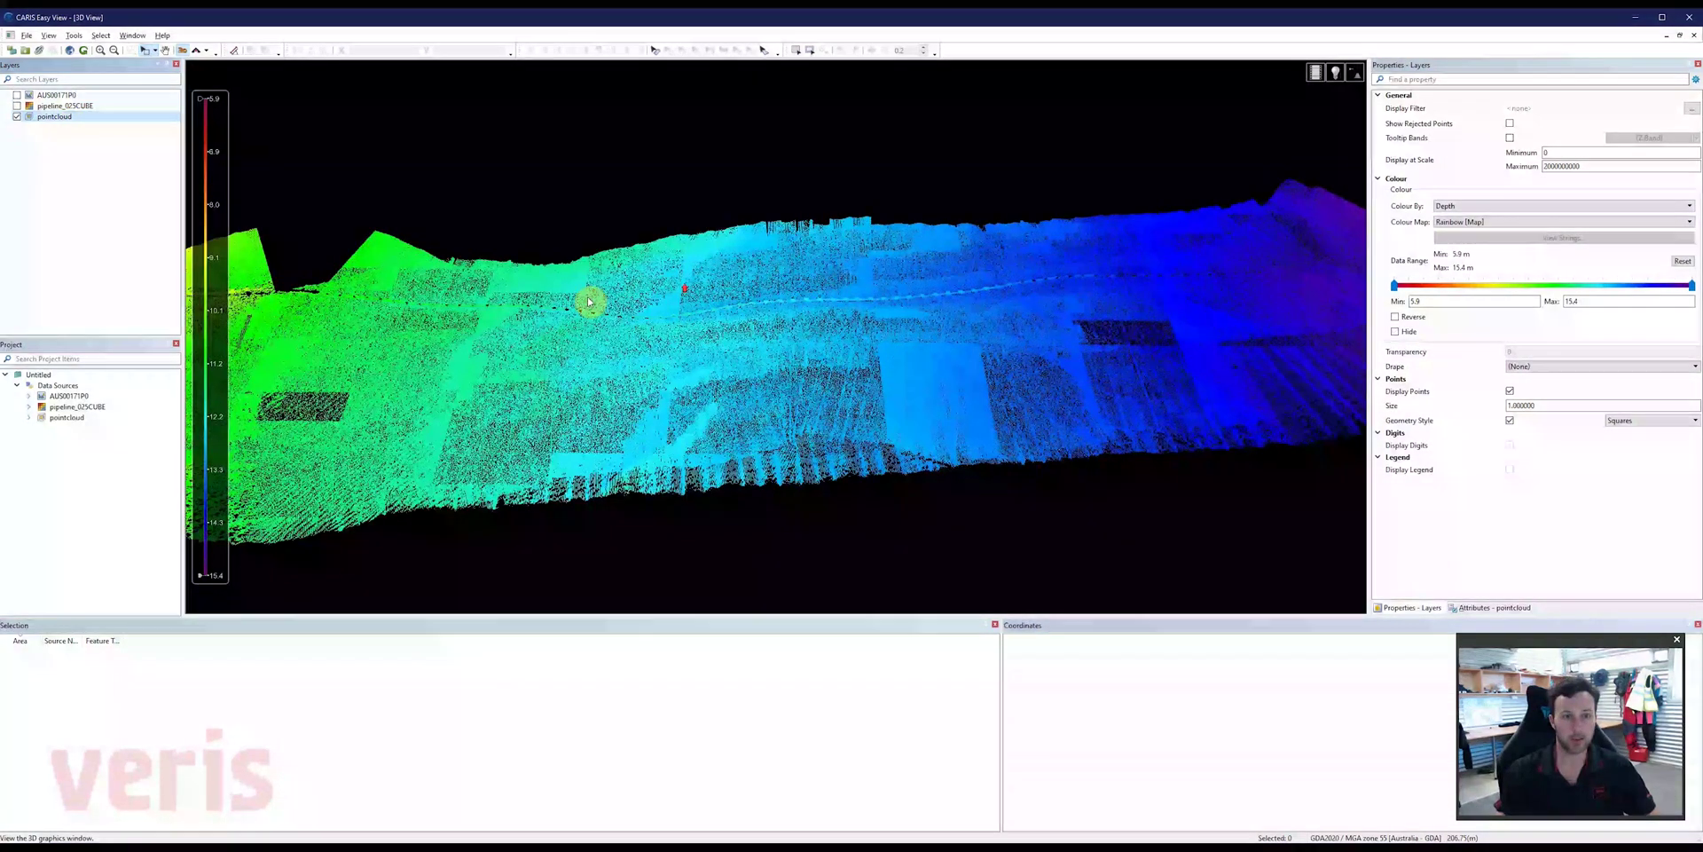
pyautogui.scroll(2, 897, 274)
pyautogui.scroll(2, 897, 274)
pyautogui.moveTo(761, 285)
pyautogui.mouseDown()
pyautogui.moveTo(656, 276)
pyautogui.moveTo(741, 285)
pyautogui.moveTo(851, 392)
pyautogui.moveTo(962, 361)
pyautogui.moveTo(916, 338)
pyautogui.moveTo(748, 403)
pyautogui.moveTo(833, 379)
pyautogui.moveTo(848, 407)
pyautogui.moveTo(688, 369)
pyautogui.moveTo(662, 418)
pyautogui.mouseUp()
pyautogui.scroll(2, 719, 297)
pyautogui.scroll(3, 716, 299)
pyautogui.scroll(3, 852, 391)
pyautogui.scroll(3, 928, 349)
pyautogui.scroll(-3, 916, 337)
pyautogui.scroll(2, 685, 369)
pyautogui.scroll(3, 662, 418)
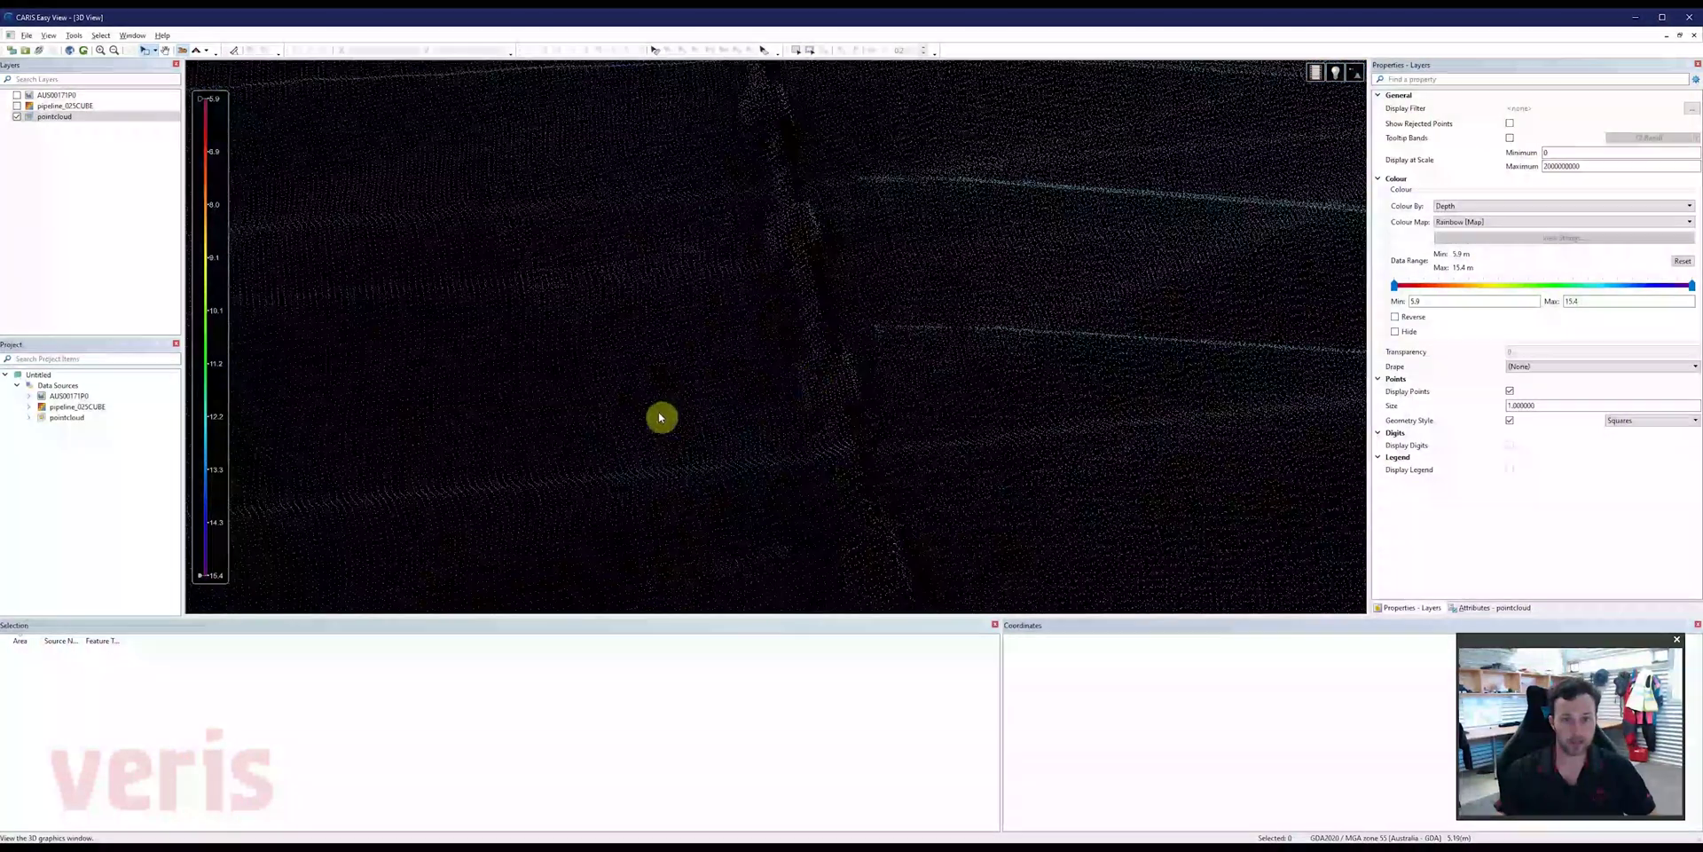
# - Select then clear trench soundings, and orbit the point cloud to look along the pipeline
pyautogui.click(813, 371)
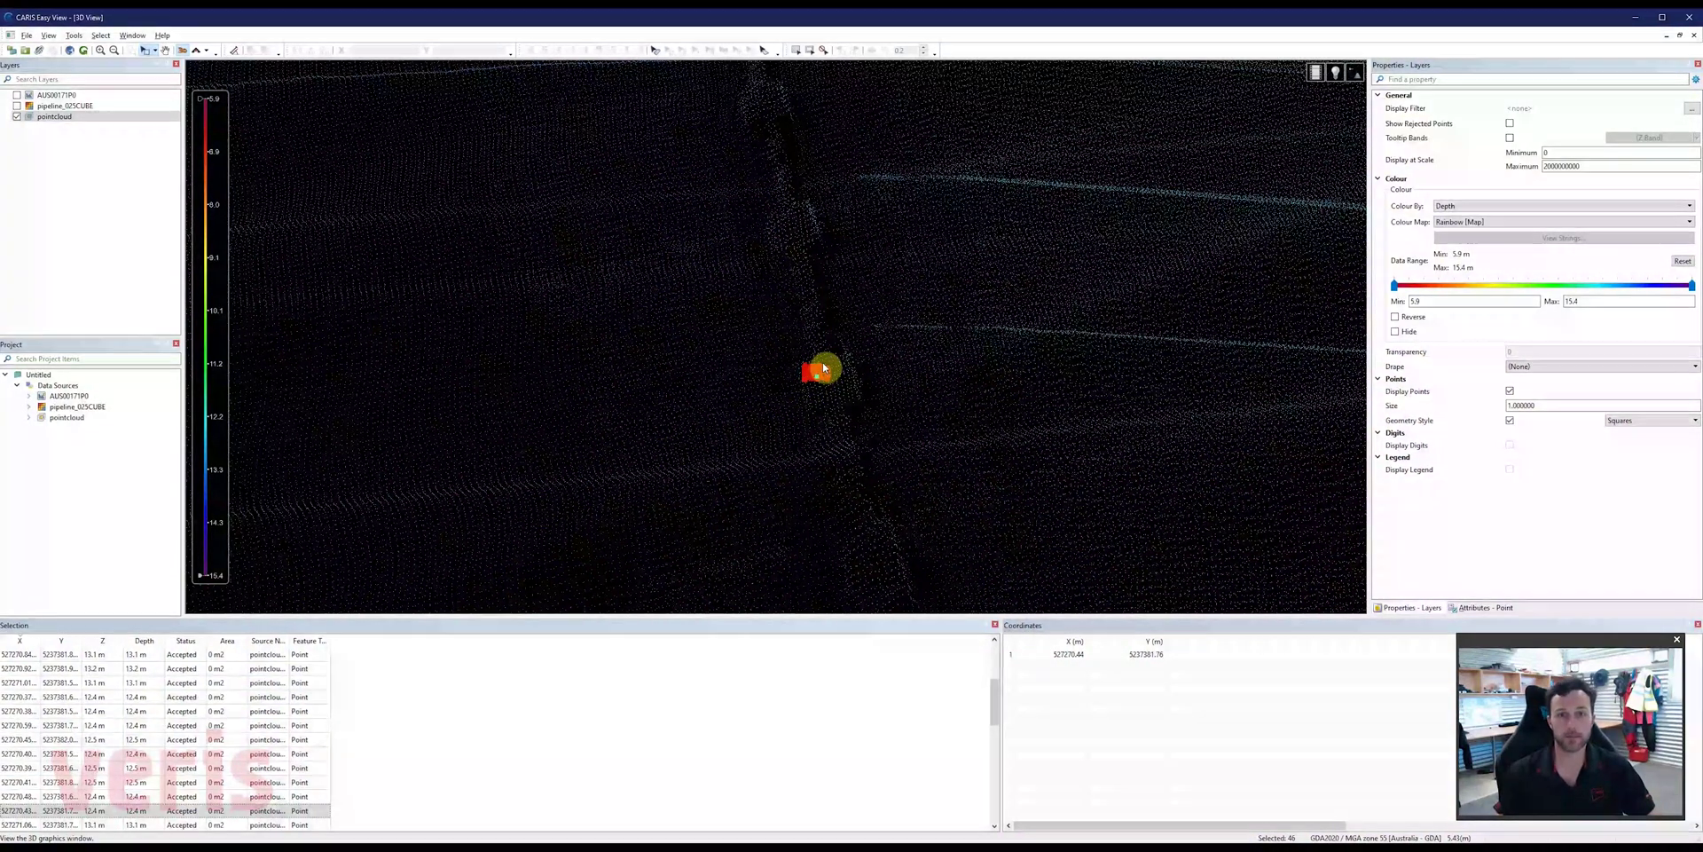
pyautogui.click(862, 360)
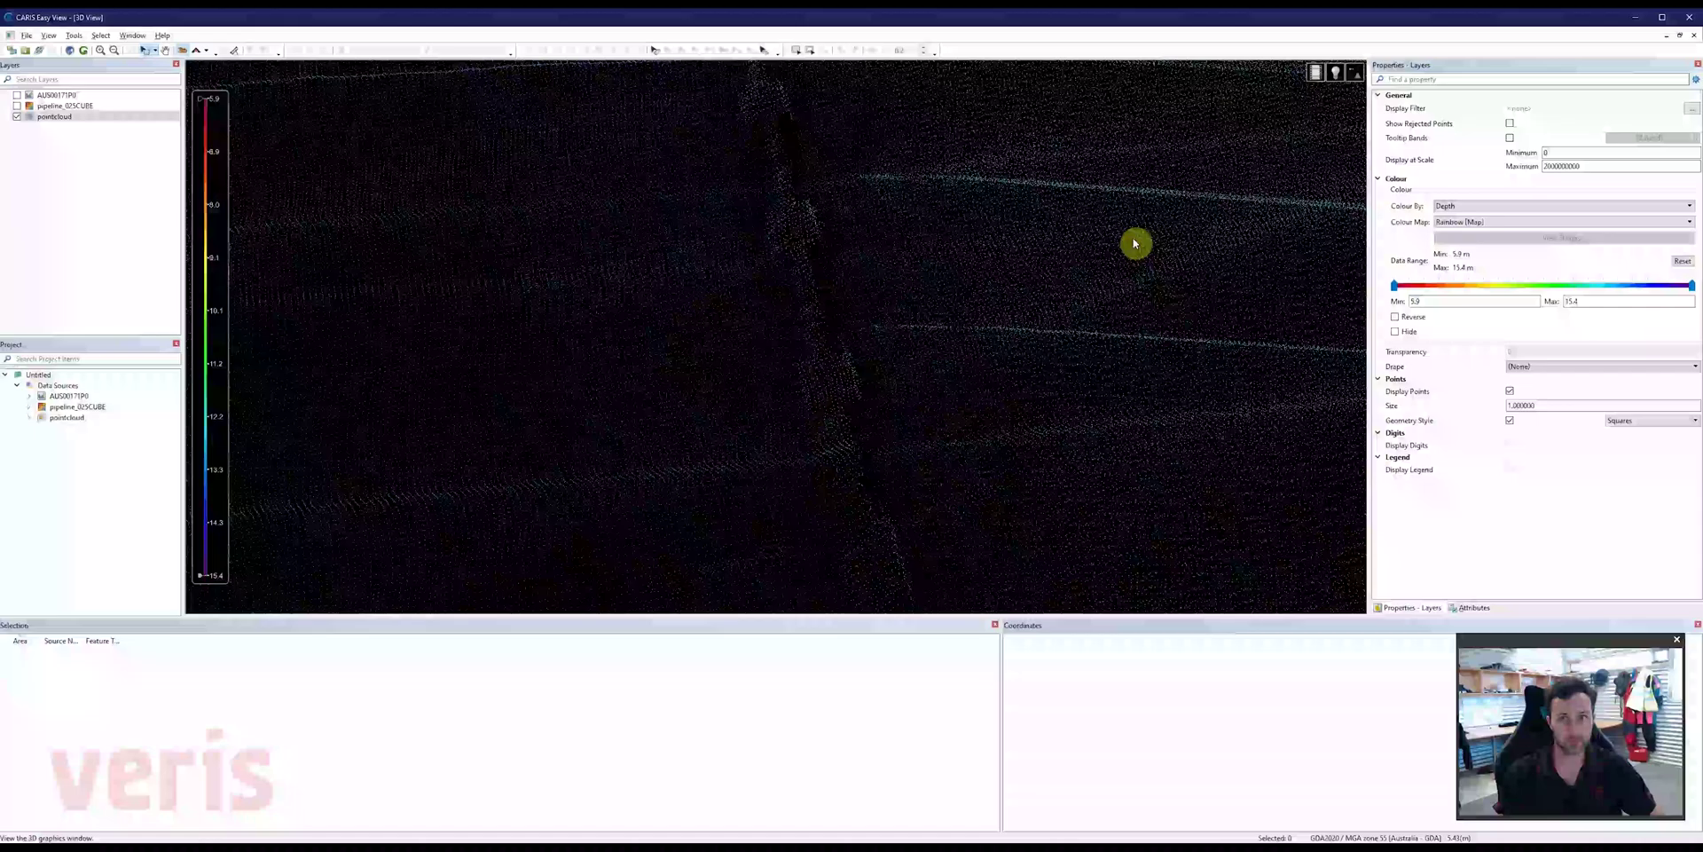
pyautogui.moveTo(1134, 243); pyautogui.dragTo(1009, 279, button='middle')
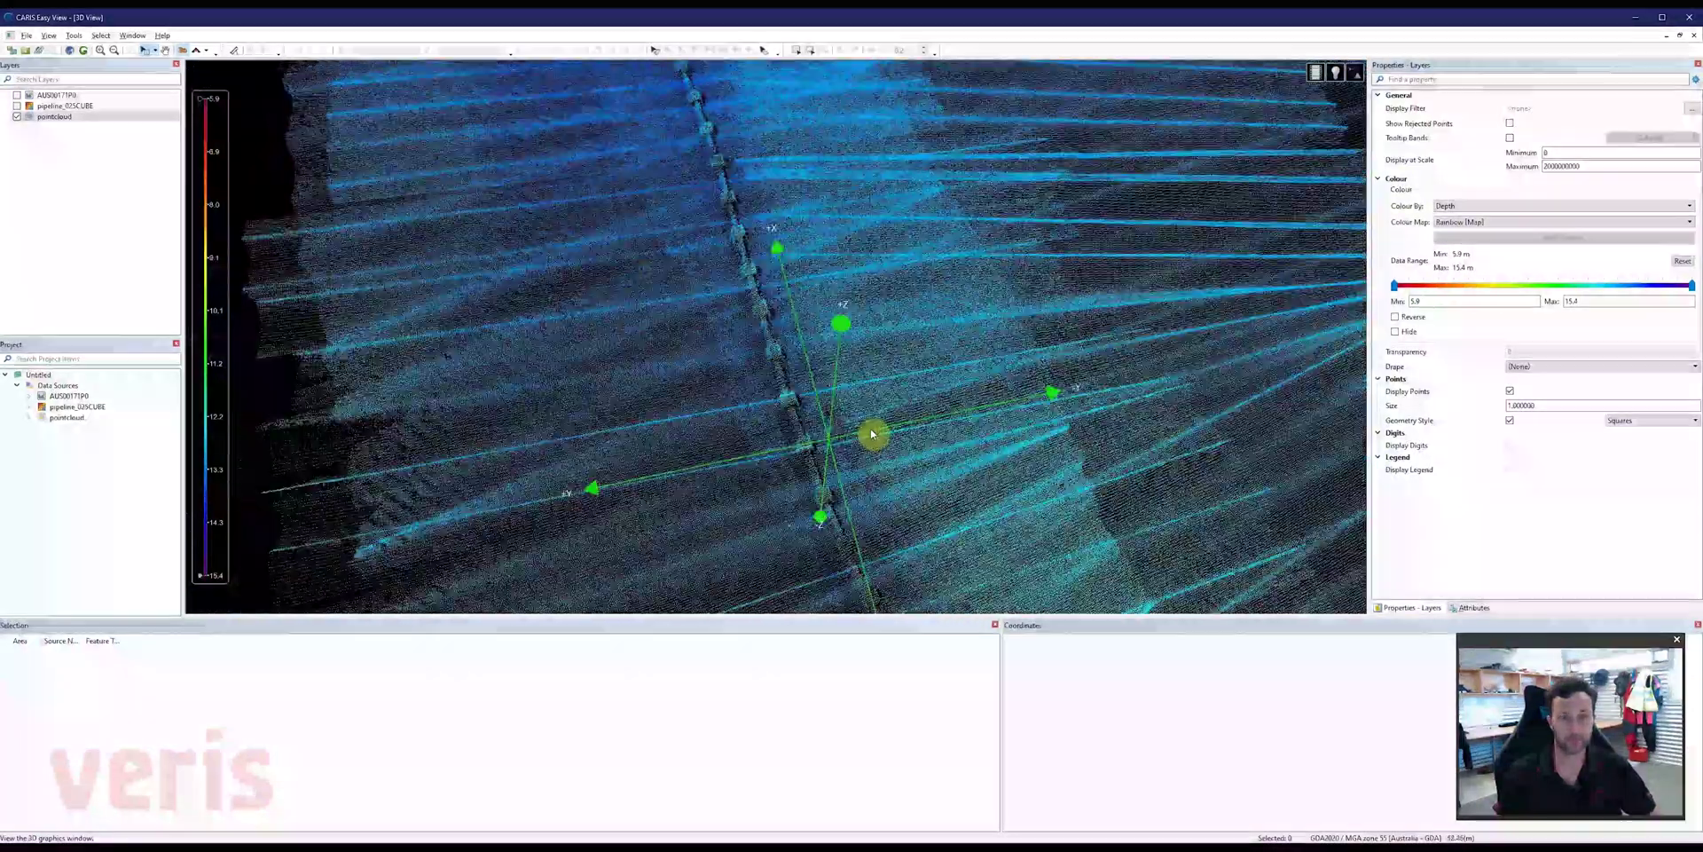
pyautogui.moveTo(870, 434)
pyautogui.mouseDown(button='middle')
pyautogui.moveTo(699, 418)
pyautogui.moveTo(422, 456)
pyautogui.moveTo(825, 321)
pyautogui.moveTo(677, 327)
pyautogui.moveTo(544, 190)
pyautogui.moveTo(577, 233)
pyautogui.mouseUp(button='middle')
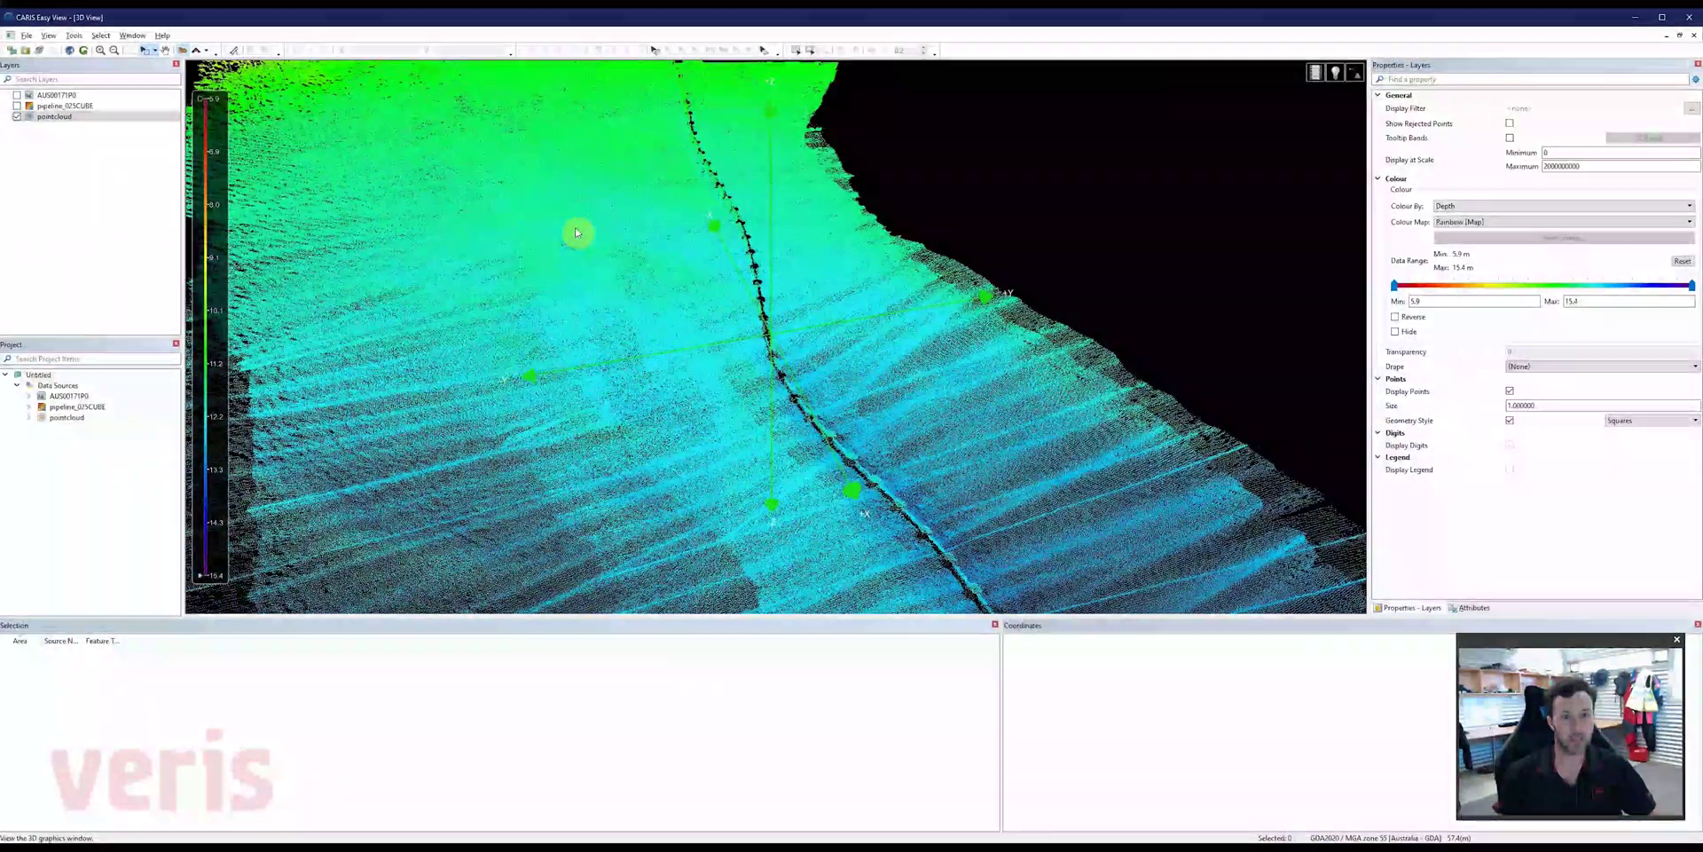
# - Orbit and zoom the point cloud to look down the pipeline toward deep blue water
pyautogui.moveTo(576, 232)
pyautogui.mouseDown()
pyautogui.moveTo(692, 135)
pyautogui.moveTo(719, 167)
pyautogui.moveTo(659, 107)
pyautogui.moveTo(1022, 184)
pyautogui.moveTo(881, 231)
pyautogui.moveTo(810, 199)
pyautogui.moveTo(495, 195)
pyautogui.moveTo(967, 370)
pyautogui.moveTo(1106, 351)
pyautogui.mouseUp()
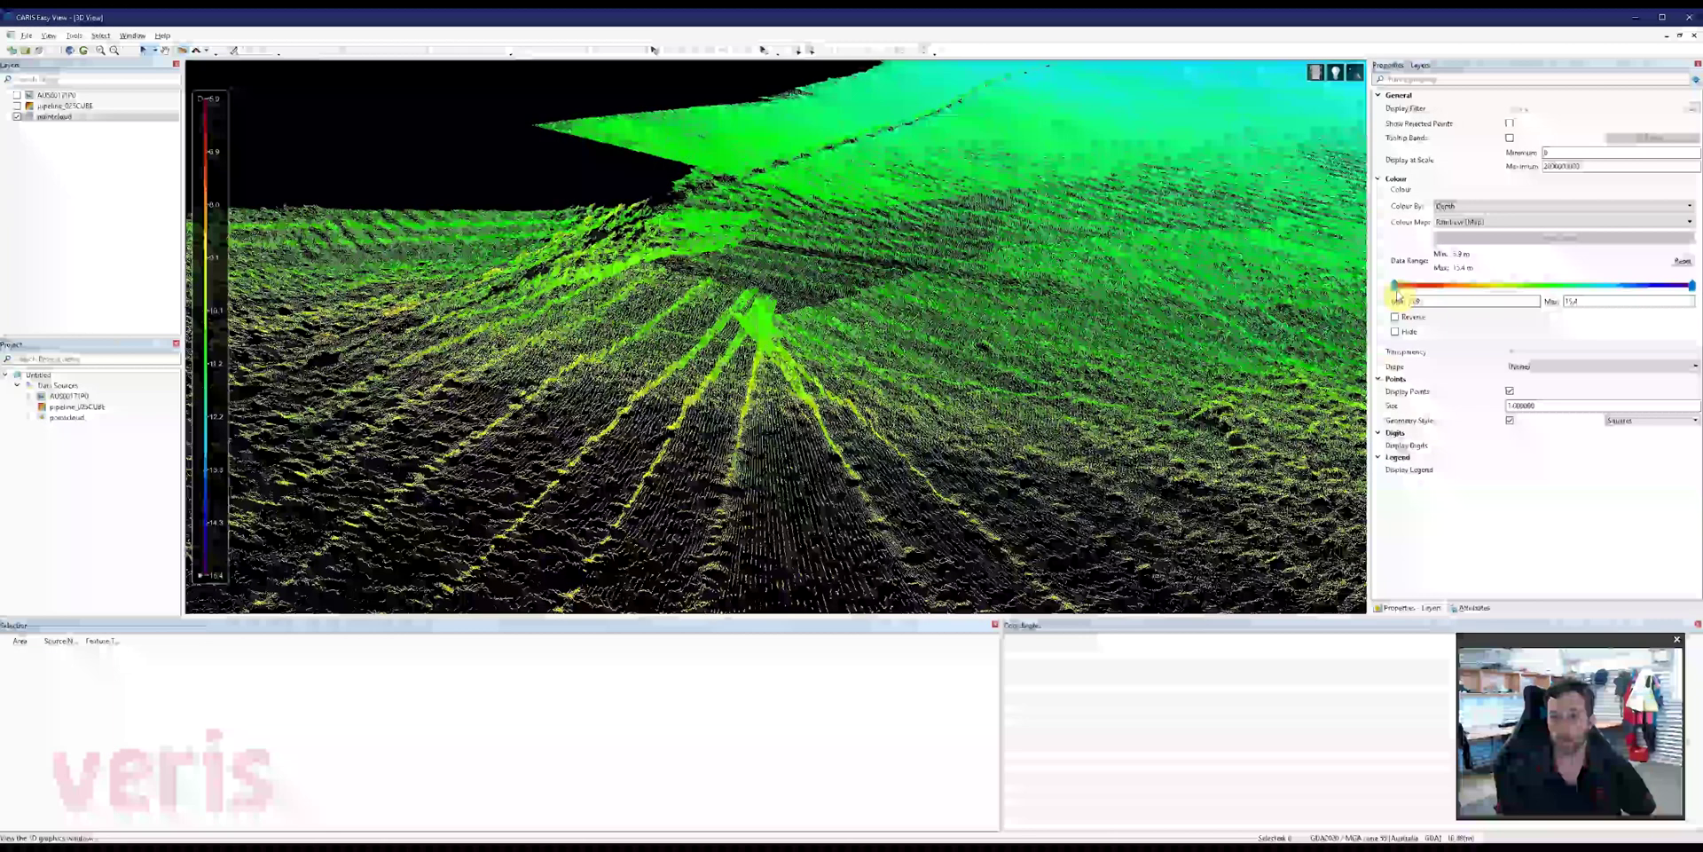
pyautogui.click(572, 175)
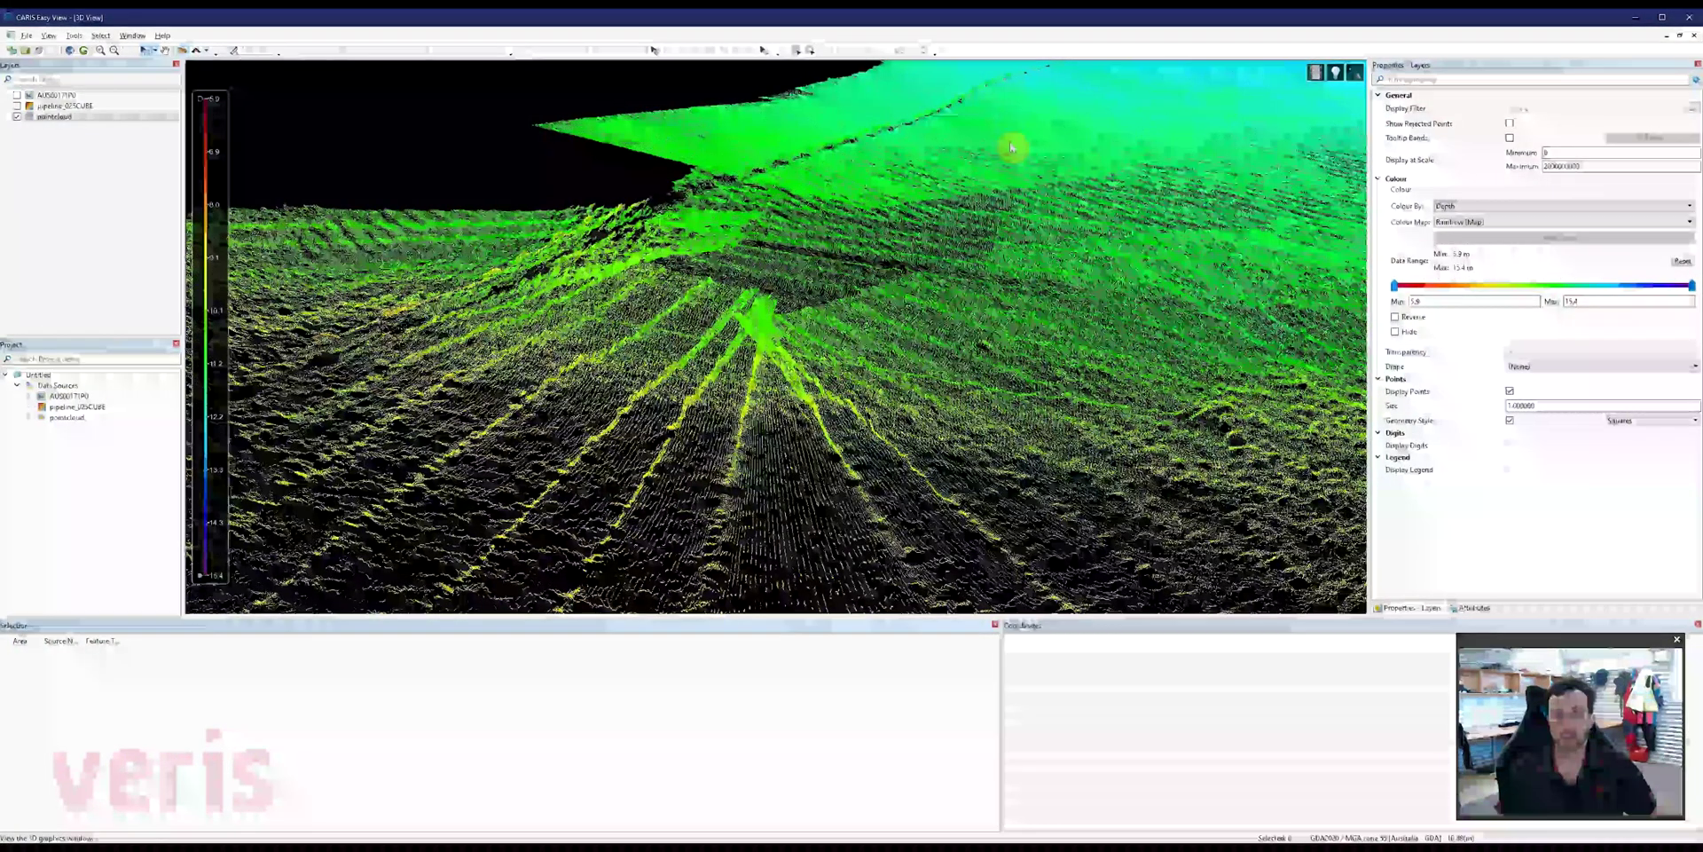
pyautogui.moveTo(1008, 145)
pyautogui.mouseDown()
pyautogui.moveTo(867, 221)
pyautogui.moveTo(1015, 164)
pyautogui.mouseUp()
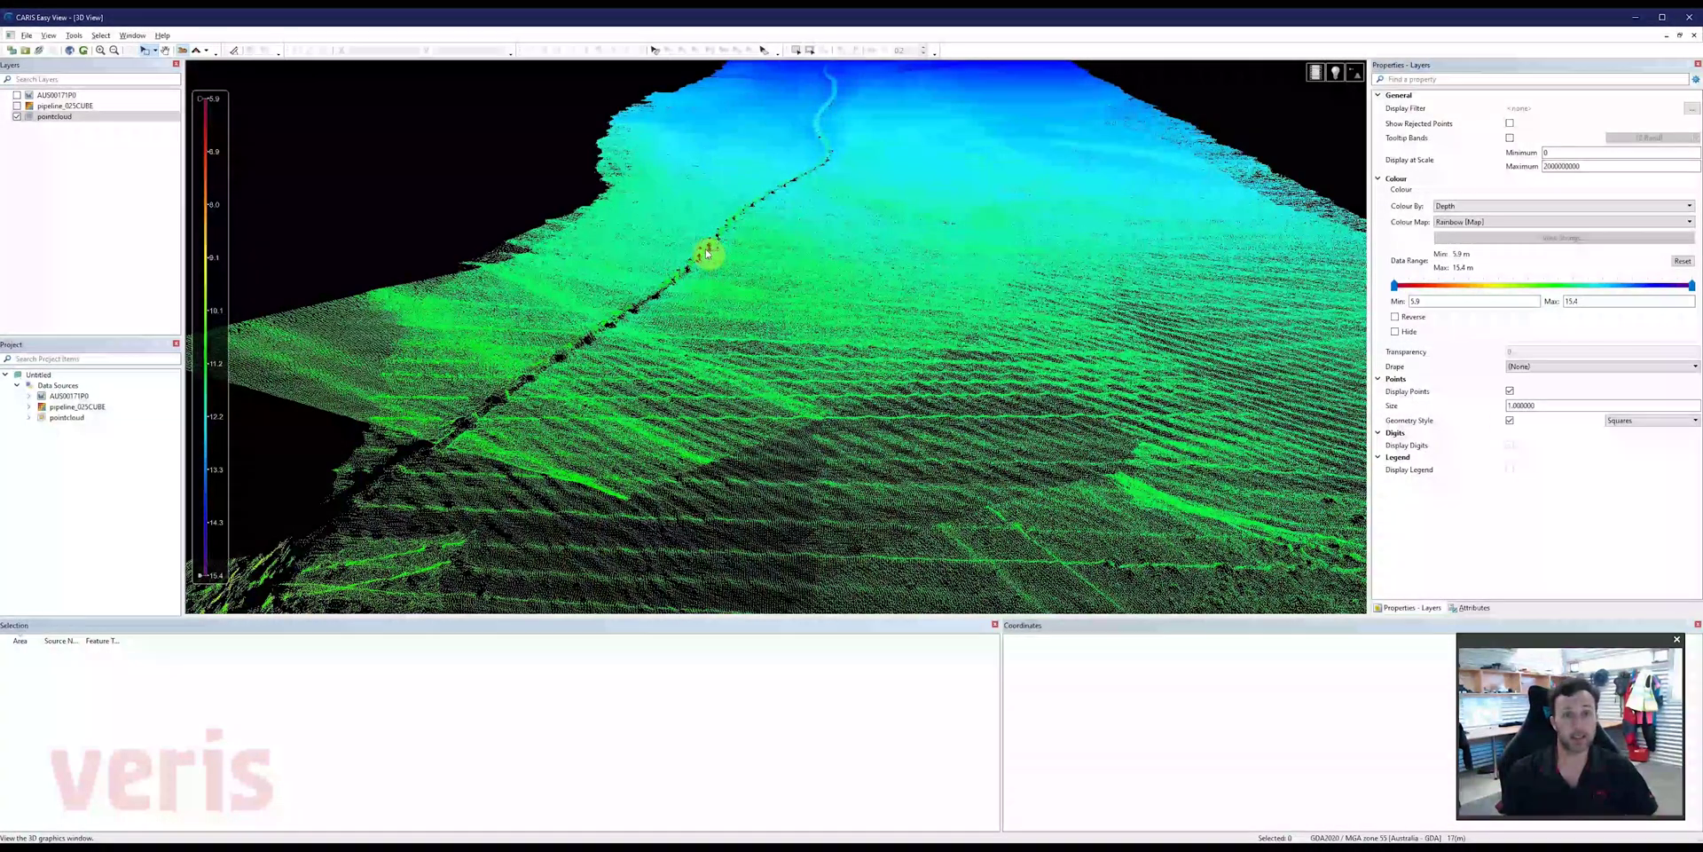
pyautogui.moveTo(776, 192)
pyautogui.mouseDown()
pyautogui.moveTo(799, 238)
pyautogui.moveTo(799, 190)
pyautogui.mouseUp()
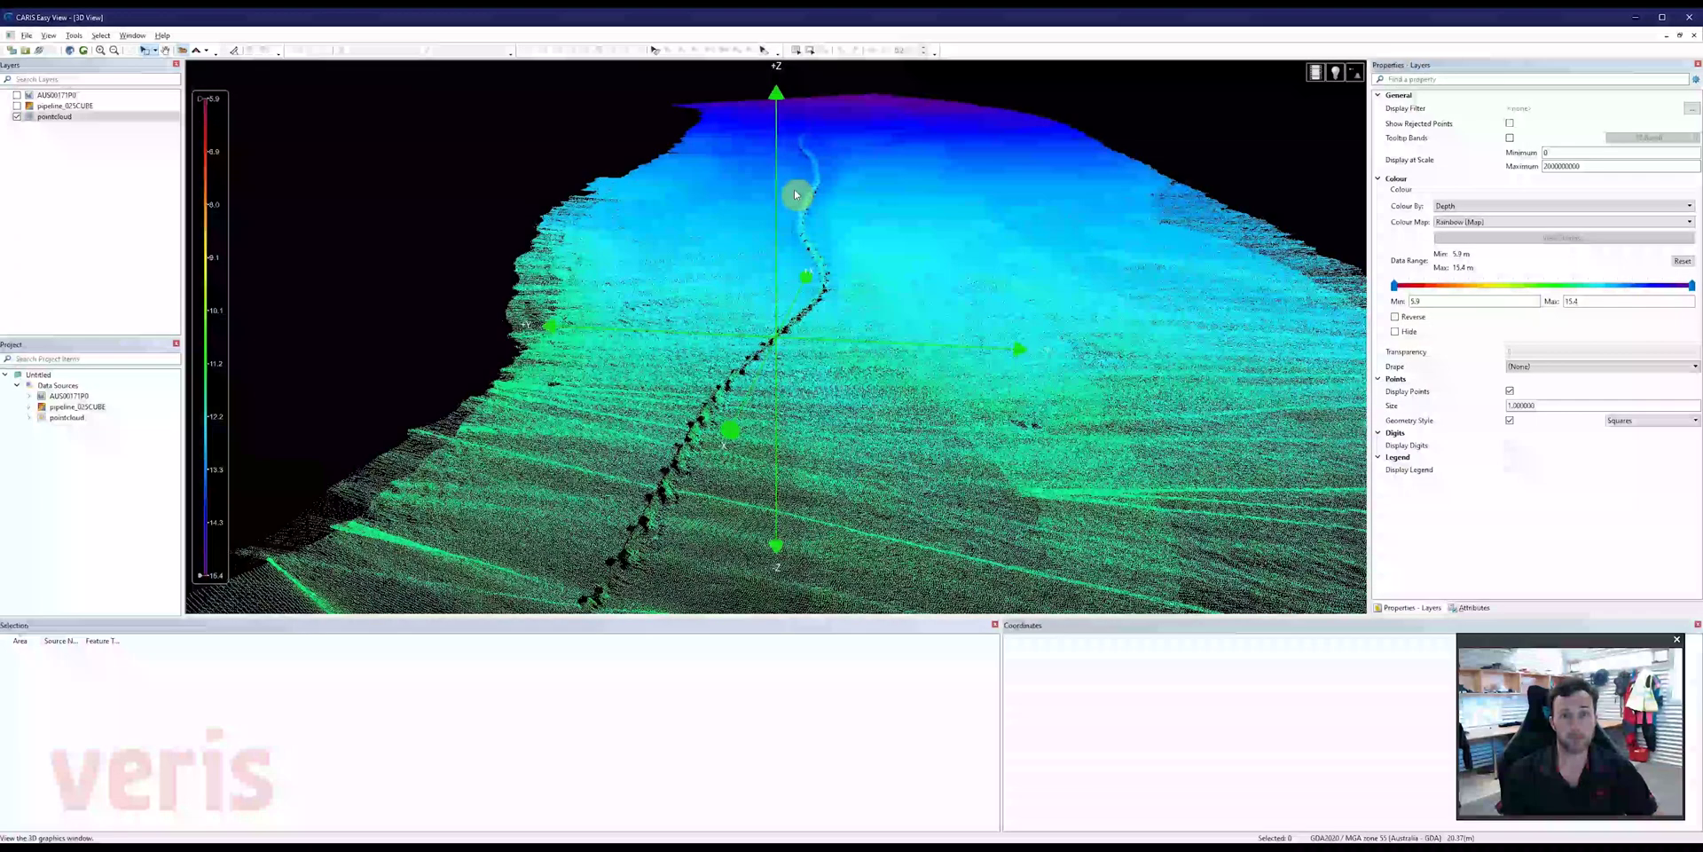